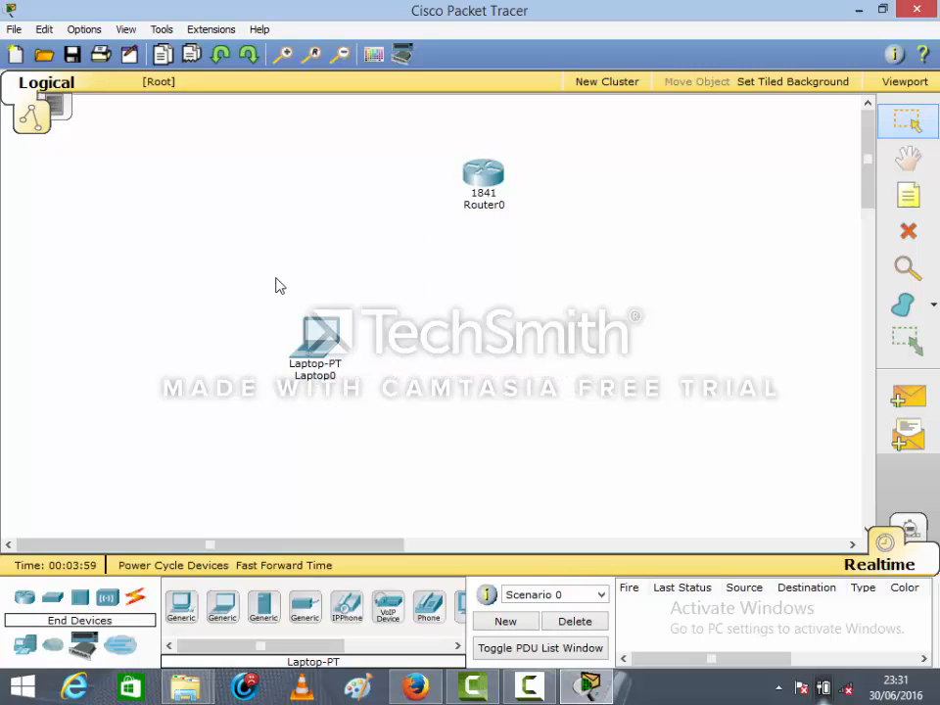
{"action": "left_click_drag", "start_coordinate": [271, 276], "coordinate": [397, 423]}
{"action": "left_click_drag", "start_coordinate": [453, 122], "coordinate": [549, 296]}
{"action": "left_click", "coordinate": [408, 211]}
Connect a console cable from Laptop0's RS 232 port to Router0's Console port
{"action": "left_click", "coordinate": [137, 598]}
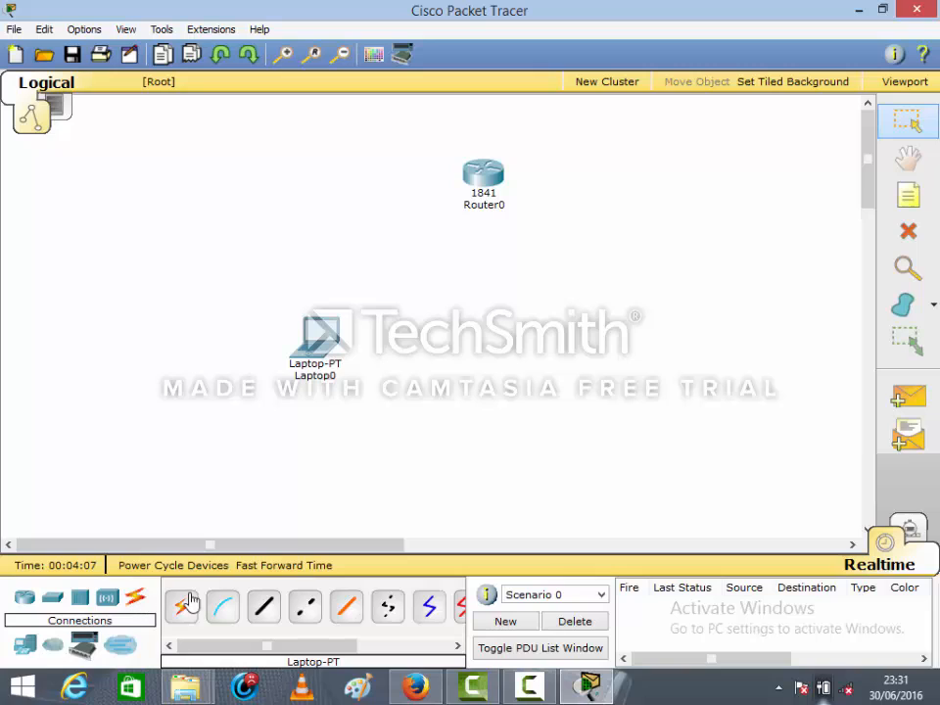
{"action": "left_click", "coordinate": [225, 622]}
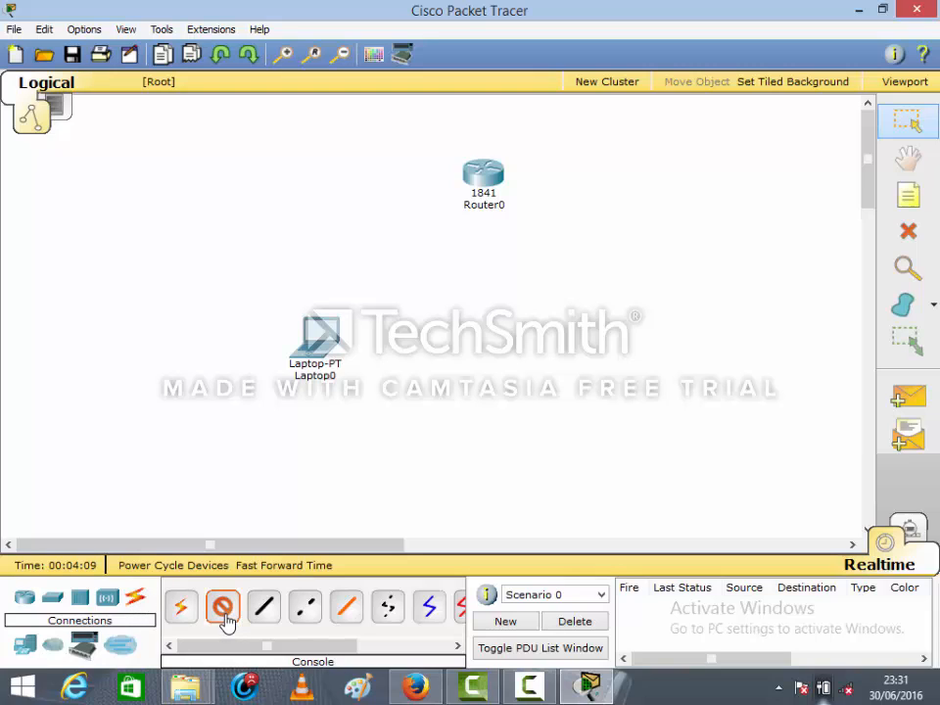
{"action": "left_click", "coordinate": [315, 349]}
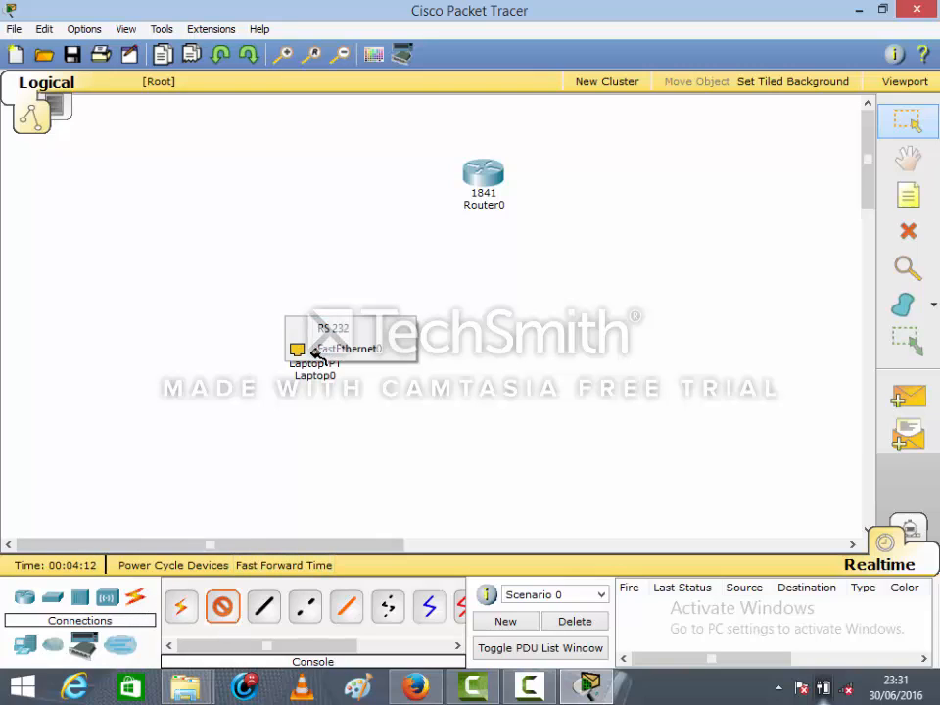
{"action": "left_click", "coordinate": [326, 333]}
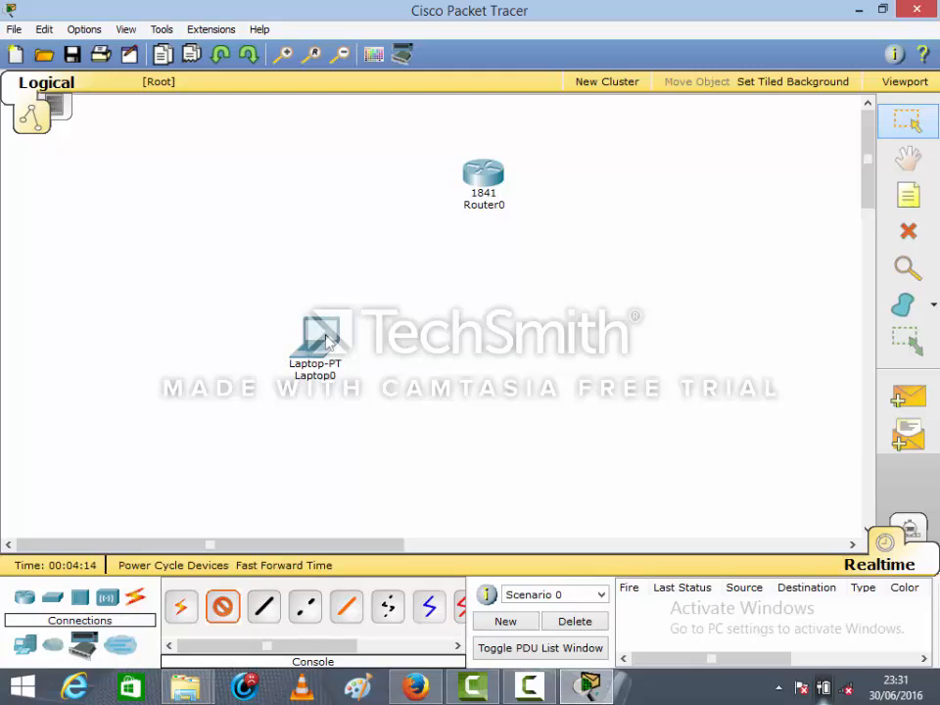
{"action": "left_click", "coordinate": [481, 177]}
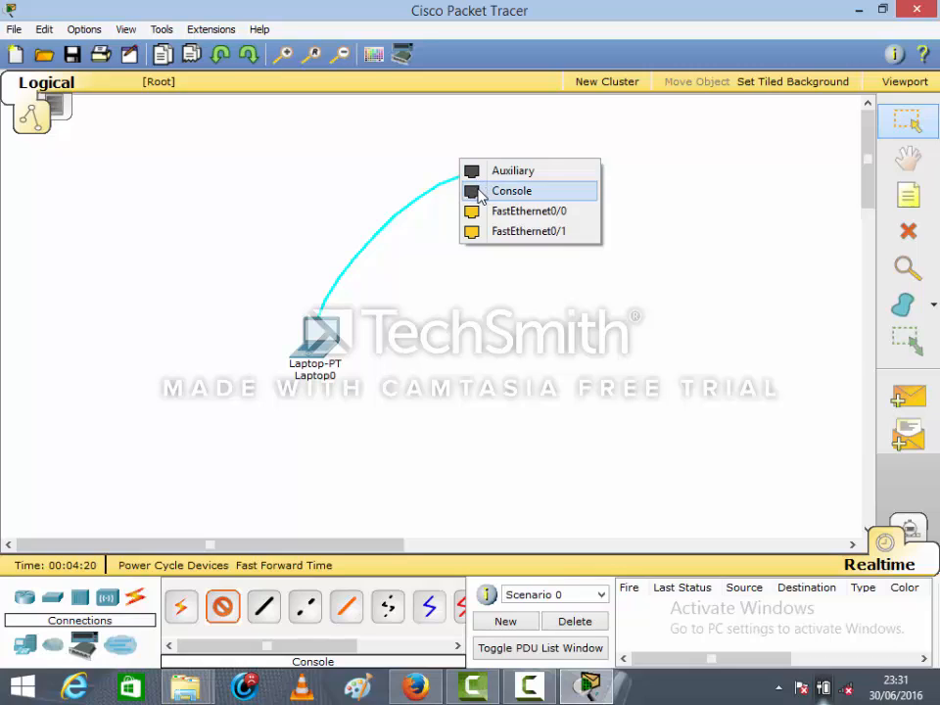
{"action": "left_click", "coordinate": [511, 191]}
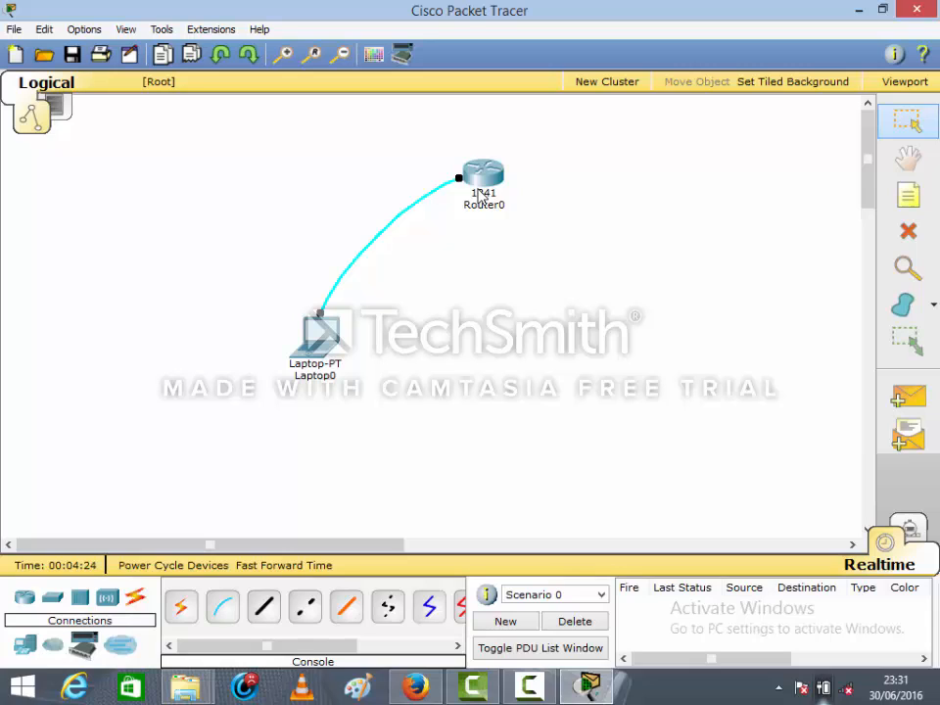
{"action": "left_click", "coordinate": [325, 345]}
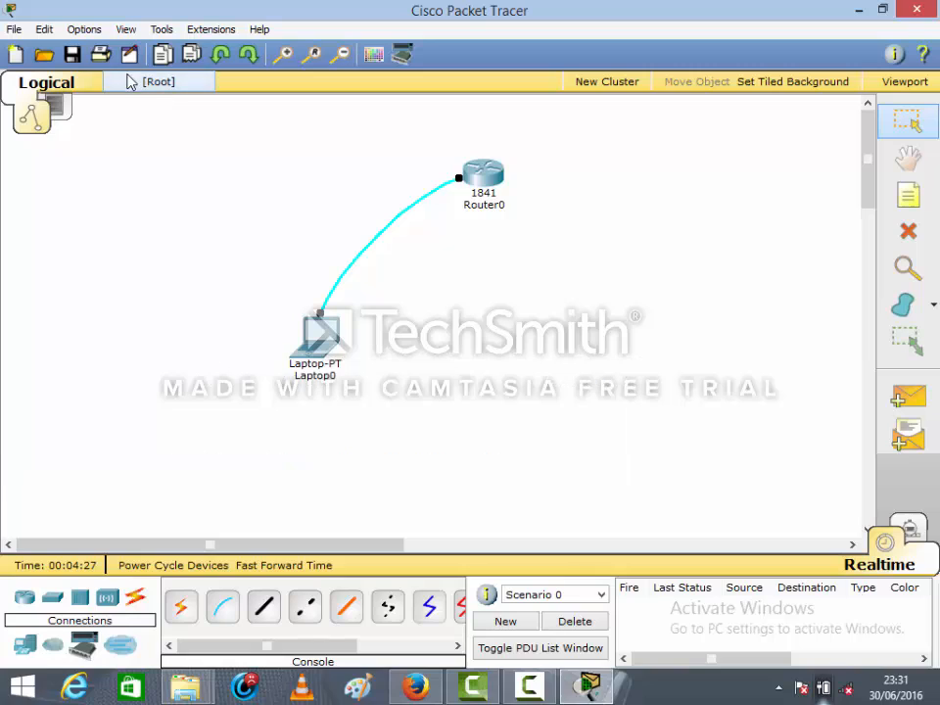
Place a note in the empty workspace beside the devices with the first line "je vais un nom au routeur"
{"action": "left_click", "coordinate": [910, 195]}
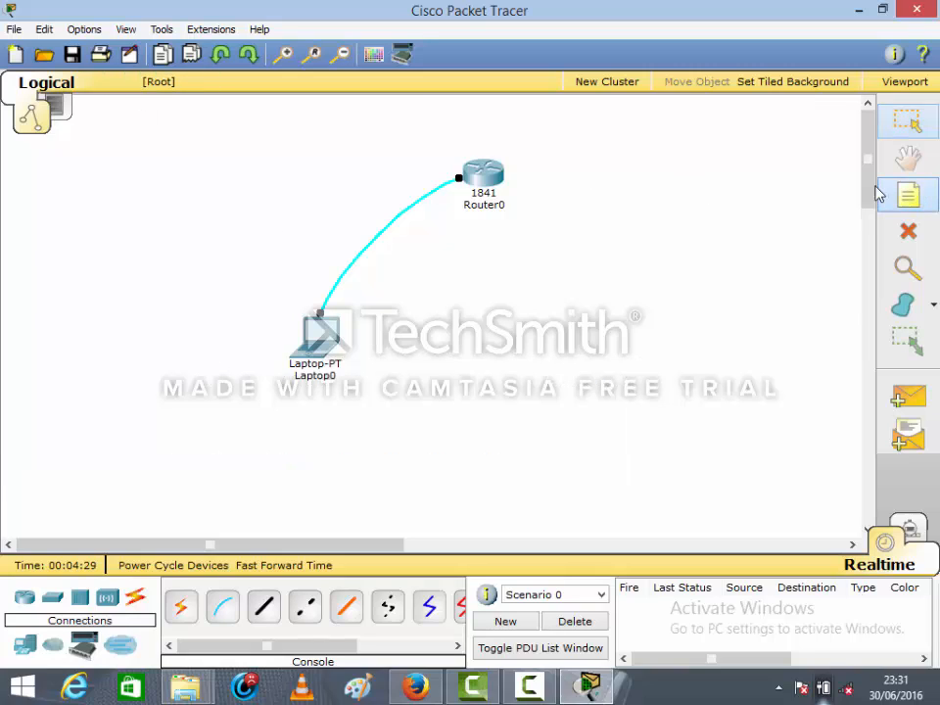
{"action": "left_click", "coordinate": [108, 159]}
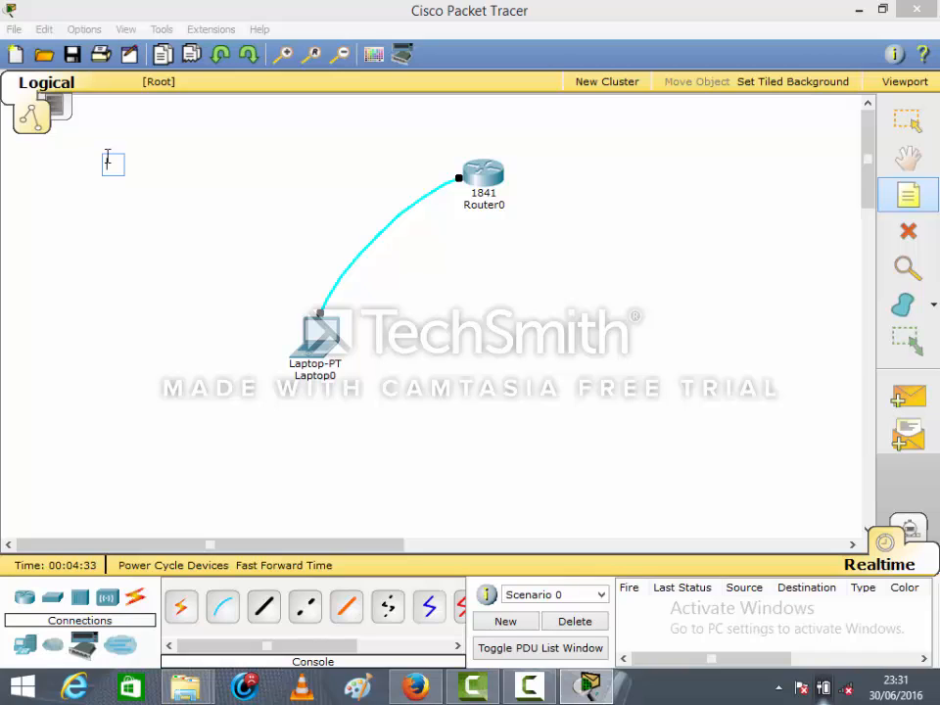
{"action": "type", "text": "se v"}
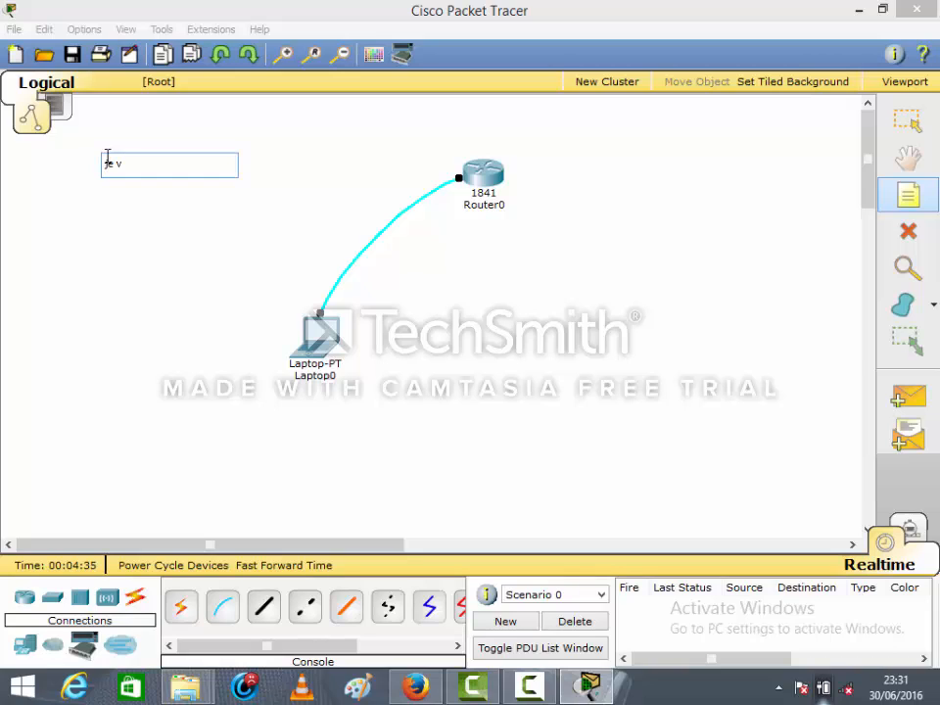
{"action": "type", "text": "ais au"}
{"action": "key", "text": "BackSpace"}
{"action": "key", "text": "BackSpace"}
{"action": "type", "text": "un nom au routeur"}
{"action": "key", "text": "Return"}
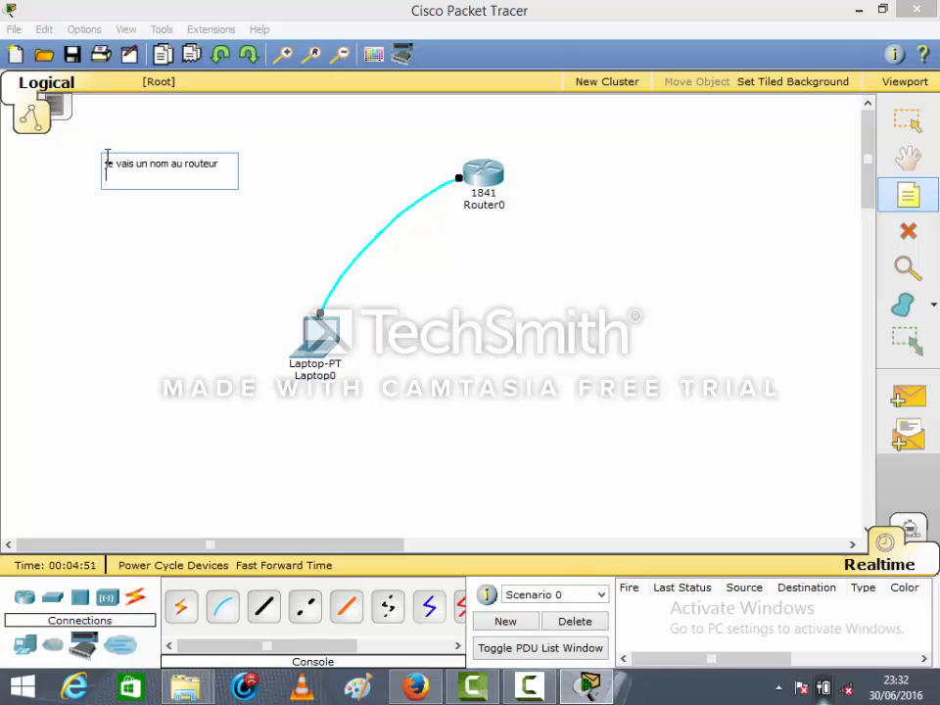
Add "sécuriser la enable" as the second line of the note
{"action": "type", "text": "sécuriser la enable"}
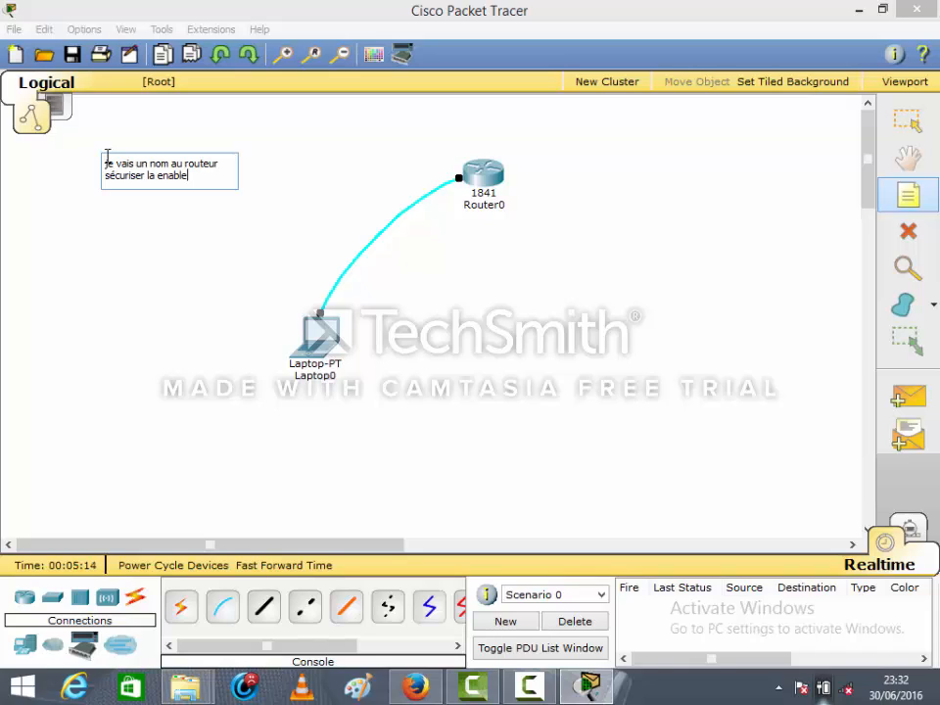
{"action": "key", "text": "Return"}
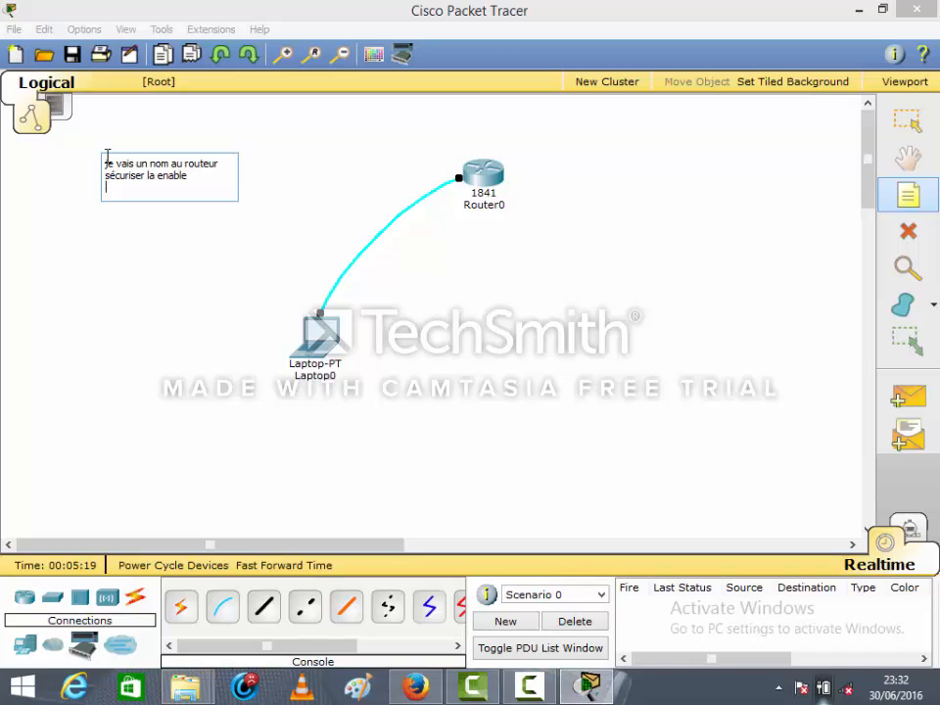
Add "configurer telnt" as the third line of the note
{"action": "type", "text": "configurer telnt"}
{"action": "key", "text": "Return"}
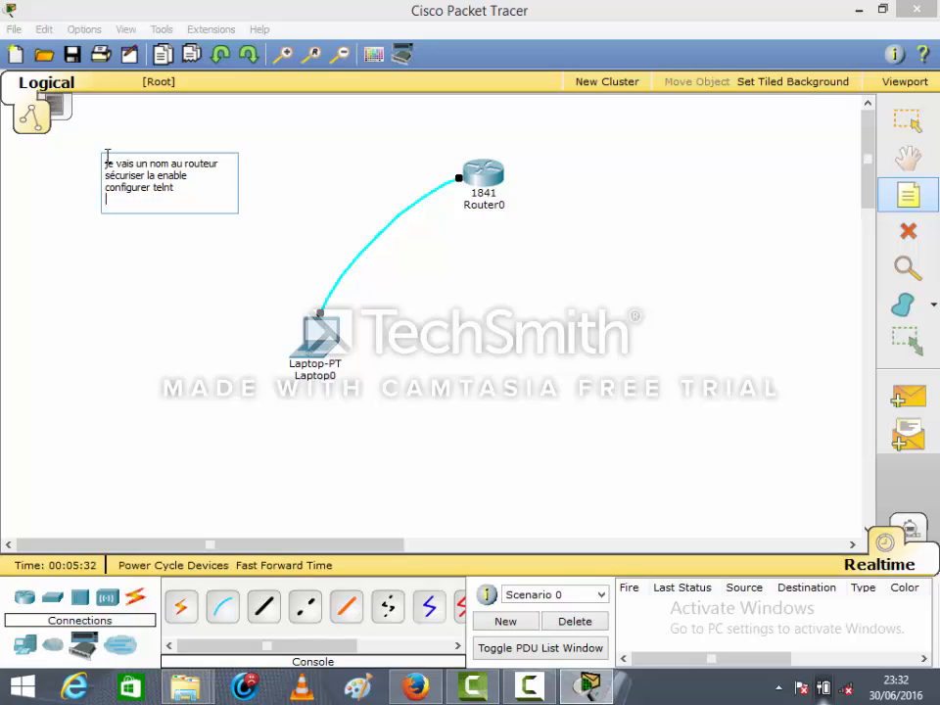
Finish the note with the line "securiser la ligne console" and move it farther away from the devices
{"action": "type", "text": "securiser la ligne console"}
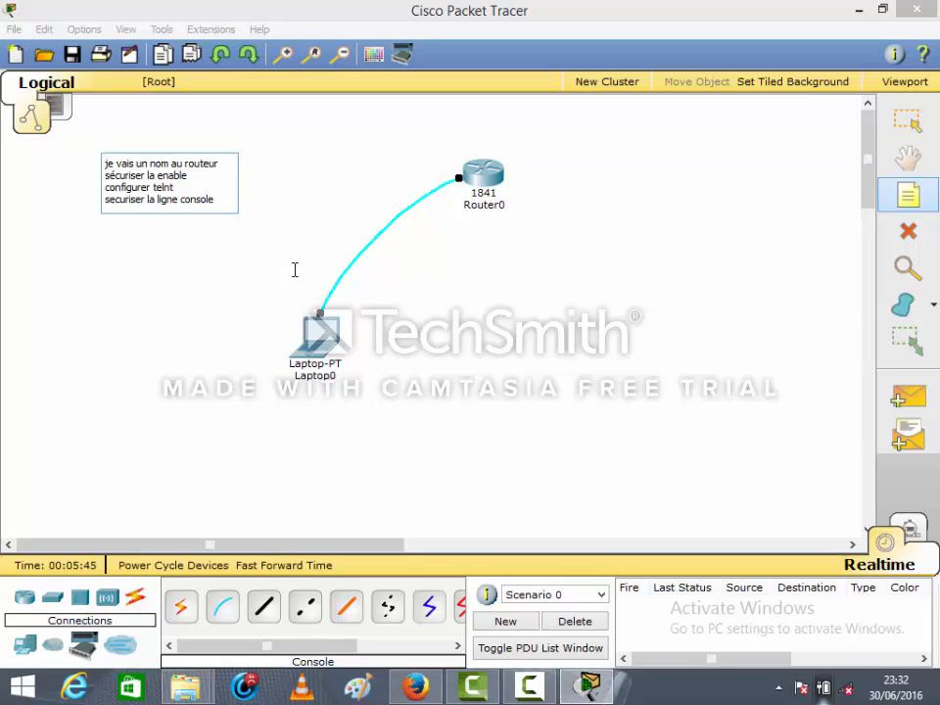
{"action": "key", "text": "Escape"}
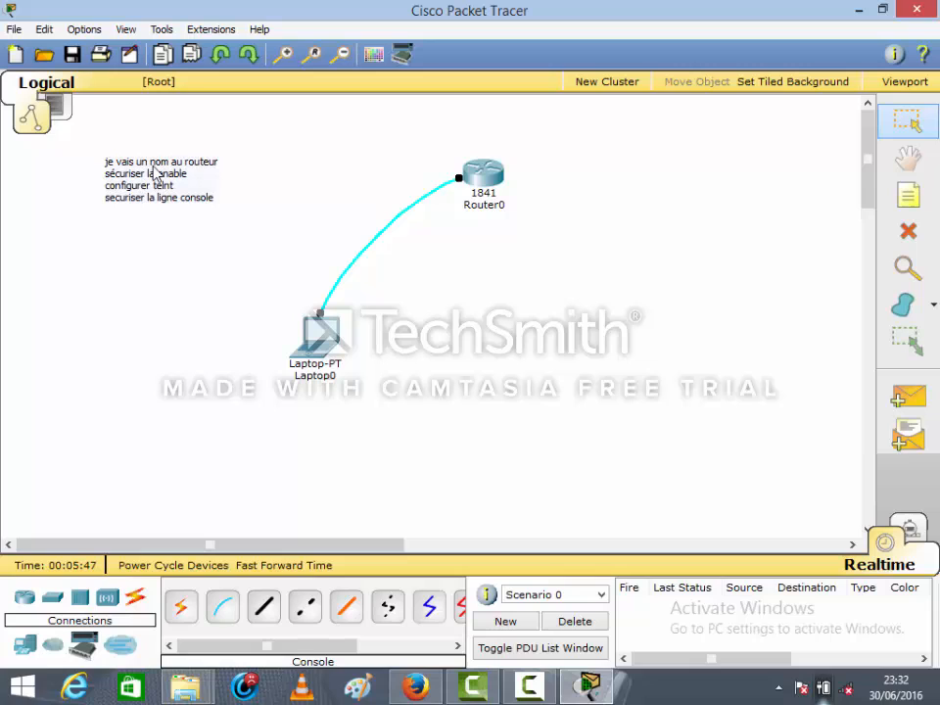
{"action": "left_click_drag", "start_coordinate": [154, 173], "coordinate": [79, 169]}
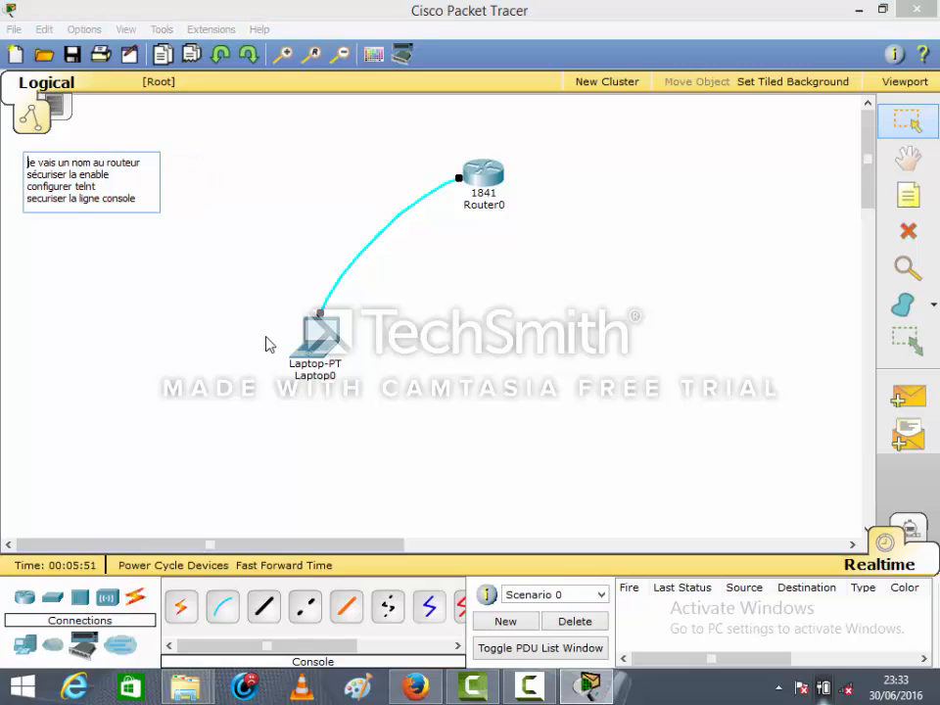
{"action": "left_click_drag", "start_coordinate": [283, 137], "coordinate": [364, 417]}
{"action": "left_click_drag", "start_coordinate": [448, 408], "coordinate": [638, 403]}
{"action": "left_click_drag", "start_coordinate": [258, 132], "coordinate": [455, 397]}
{"action": "left_click_drag", "start_coordinate": [458, 395], "coordinate": [513, 407]}
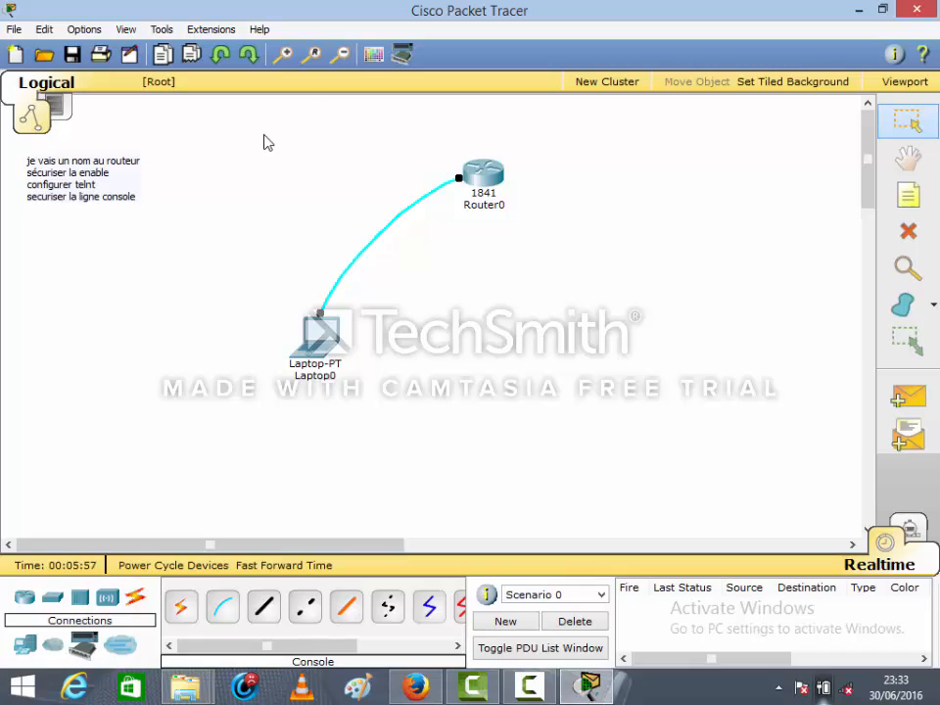
{"action": "left_click_drag", "start_coordinate": [271, 149], "coordinate": [527, 400]}
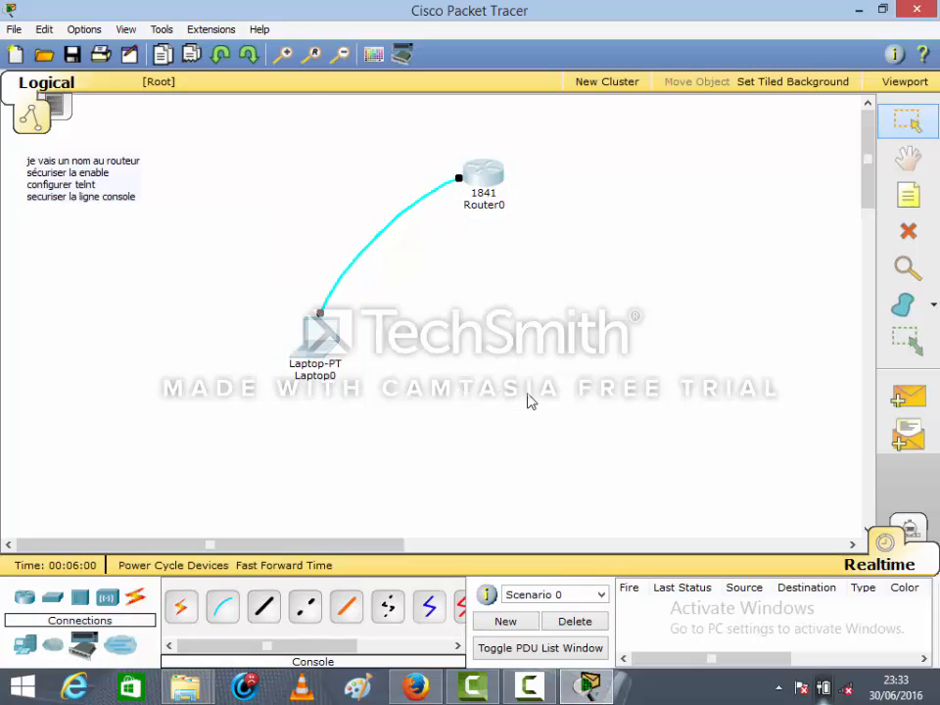
{"action": "left_click", "coordinate": [303, 213]}
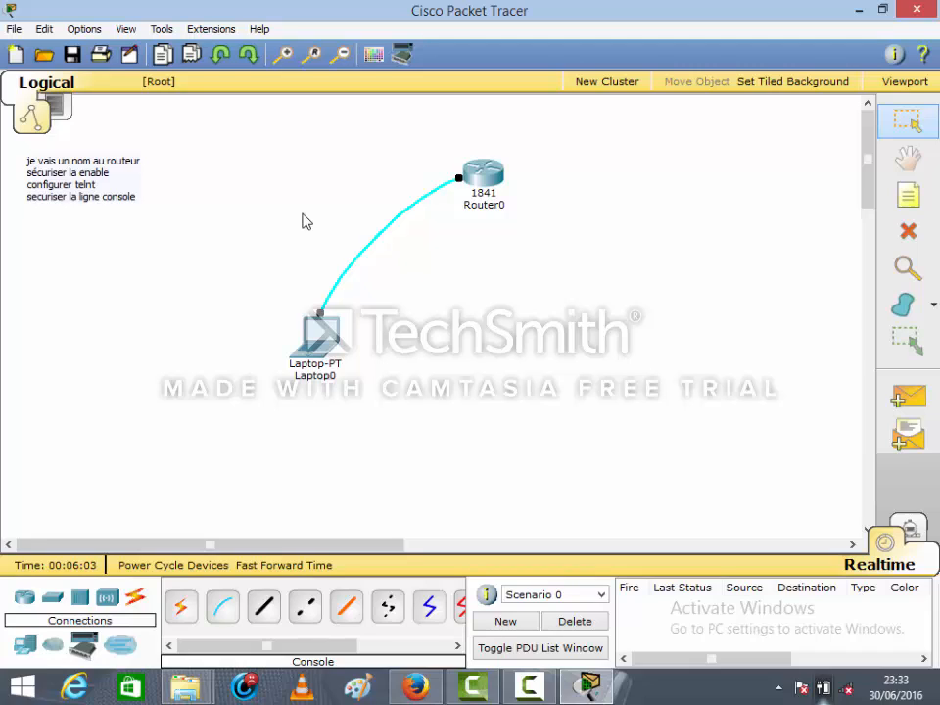
{"action": "left_click_drag", "start_coordinate": [320, 217], "coordinate": [413, 291]}
{"action": "left_click_drag", "start_coordinate": [303, 177], "coordinate": [434, 287]}
{"action": "left_click_drag", "start_coordinate": [314, 182], "coordinate": [426, 295]}
Open the Terminal from Laptop0's desktop, dismissing the script module warning and accepting the terminal configuration
{"action": "left_click", "coordinate": [317, 340]}
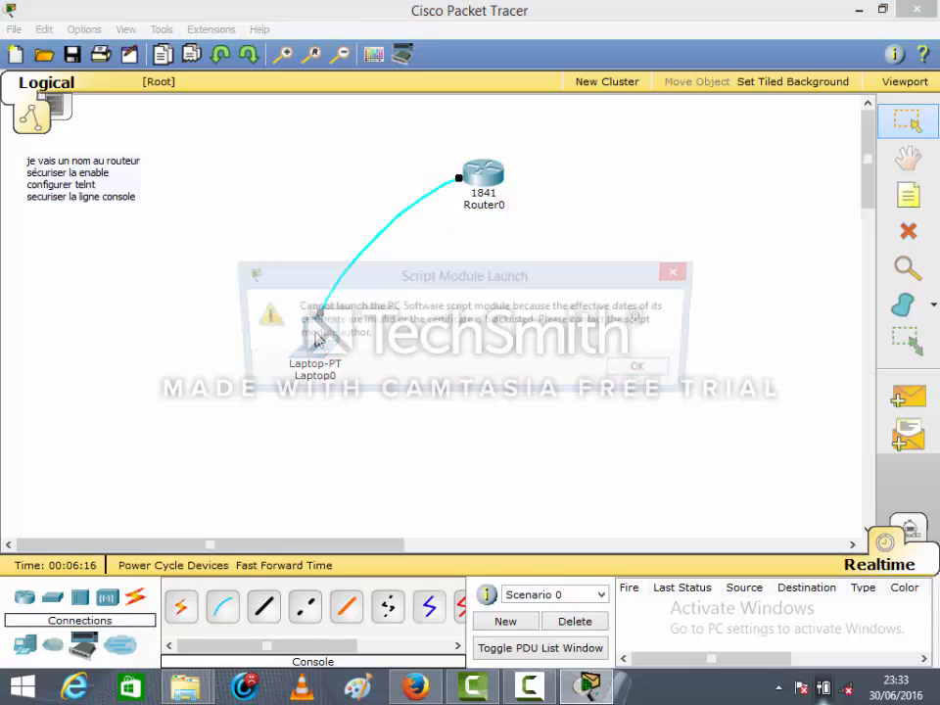
{"action": "left_click", "coordinate": [636, 370]}
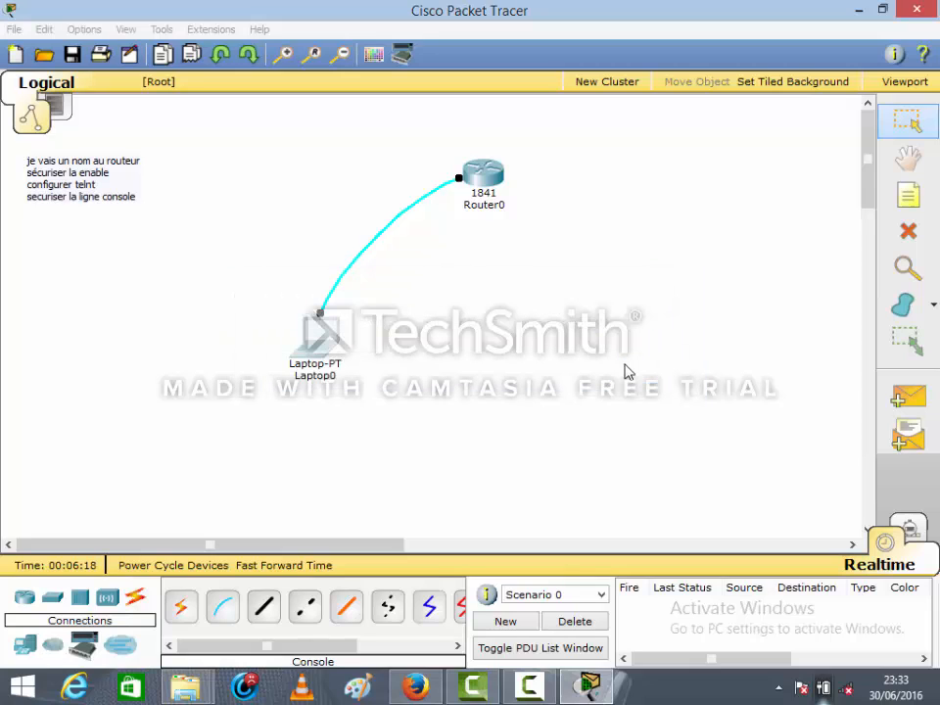
{"action": "left_click", "coordinate": [334, 348]}
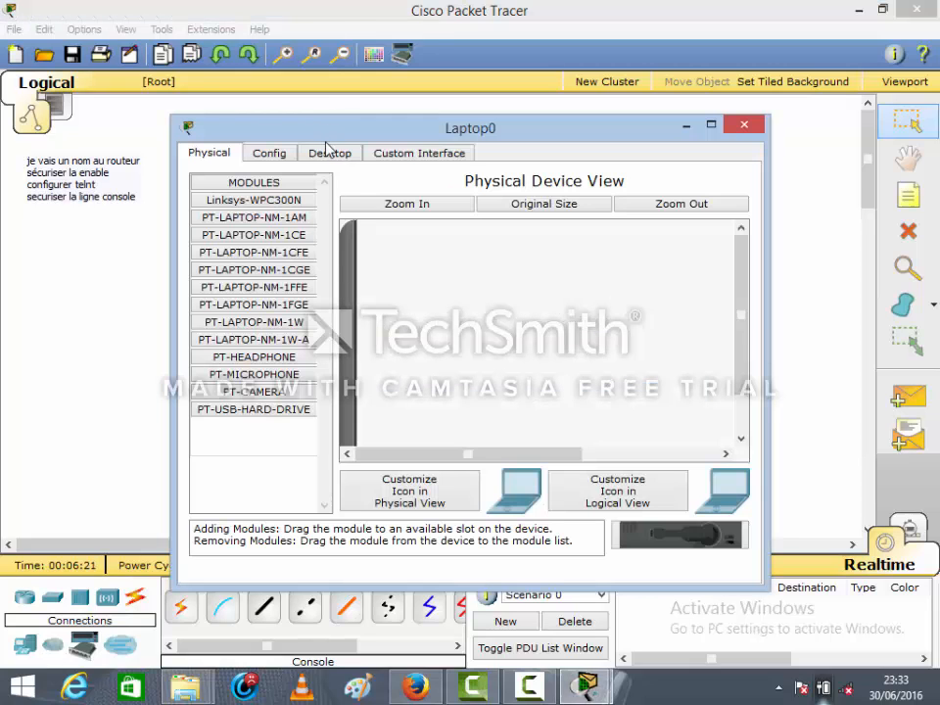
{"action": "left_click", "coordinate": [329, 152]}
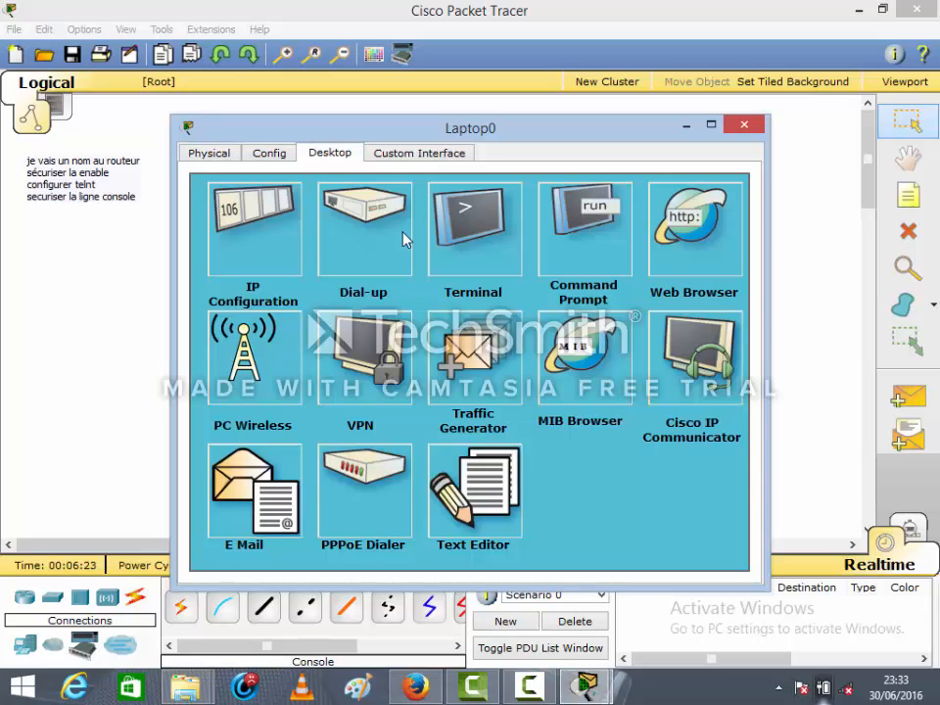
{"action": "left_click", "coordinate": [467, 247]}
{"action": "left_click", "coordinate": [493, 437]}
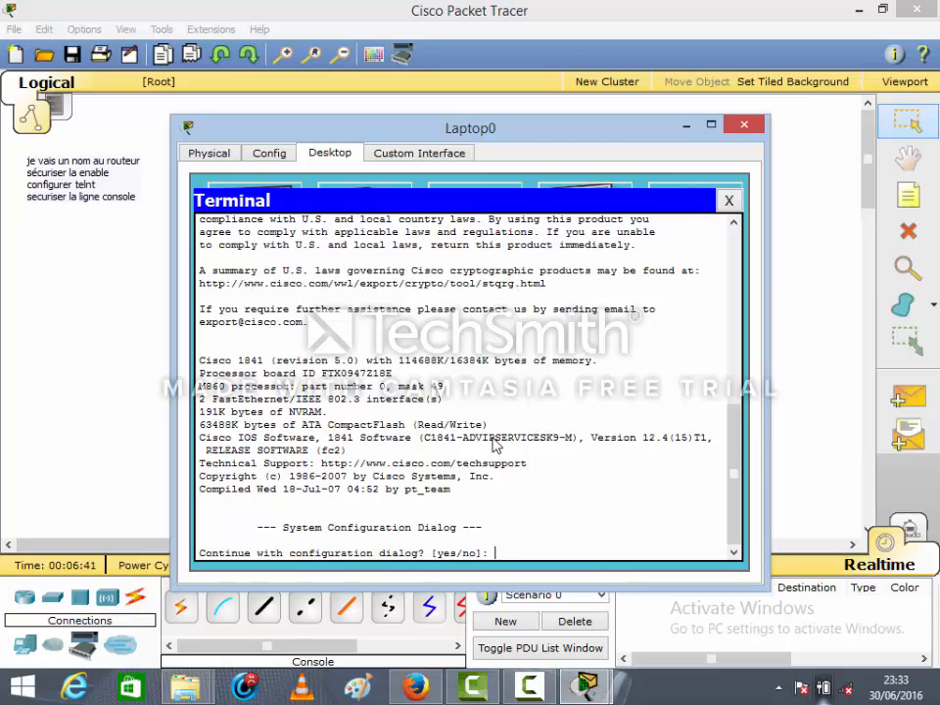
Decline the router's initial configuration dialog with no and start its command line
{"action": "type", "text": "no"}
{"action": "key", "text": "Return"}
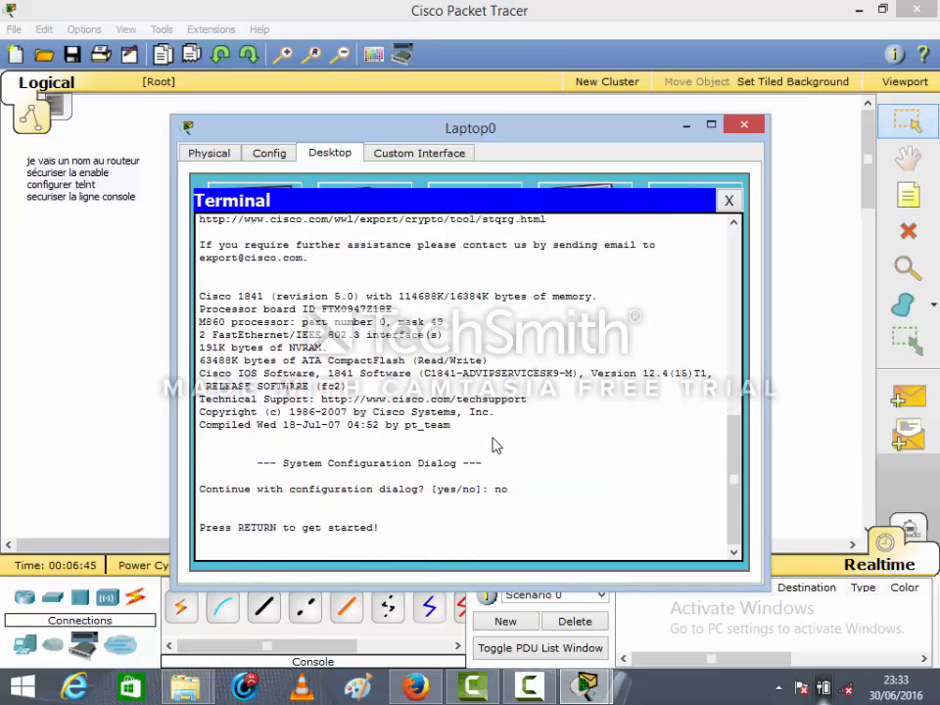
{"action": "key", "text": "Return"}
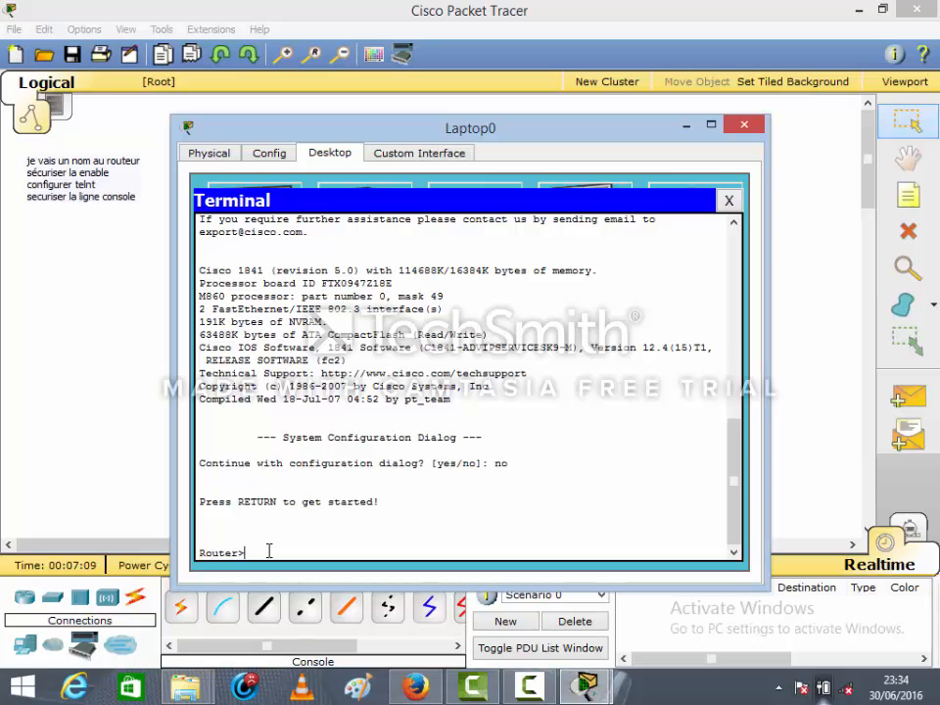
Enter privileged mode with enable and global configuration mode with conf t on the router
{"action": "type", "text": "able"}
{"action": "key", "text": "Return"}
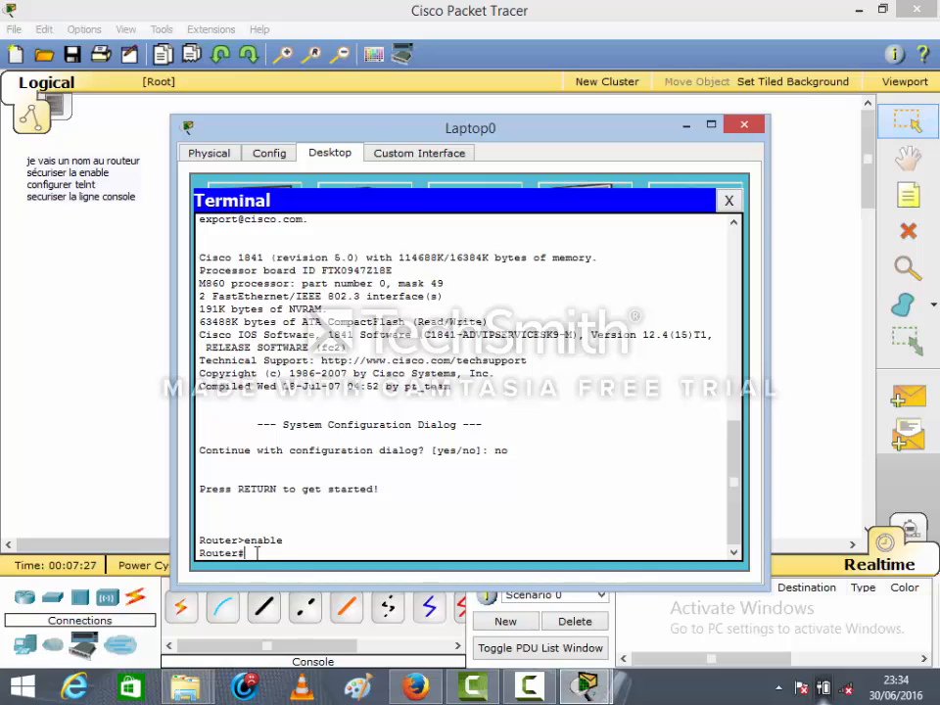
{"action": "type", "text": "conf t"}
{"action": "key", "text": "Return"}
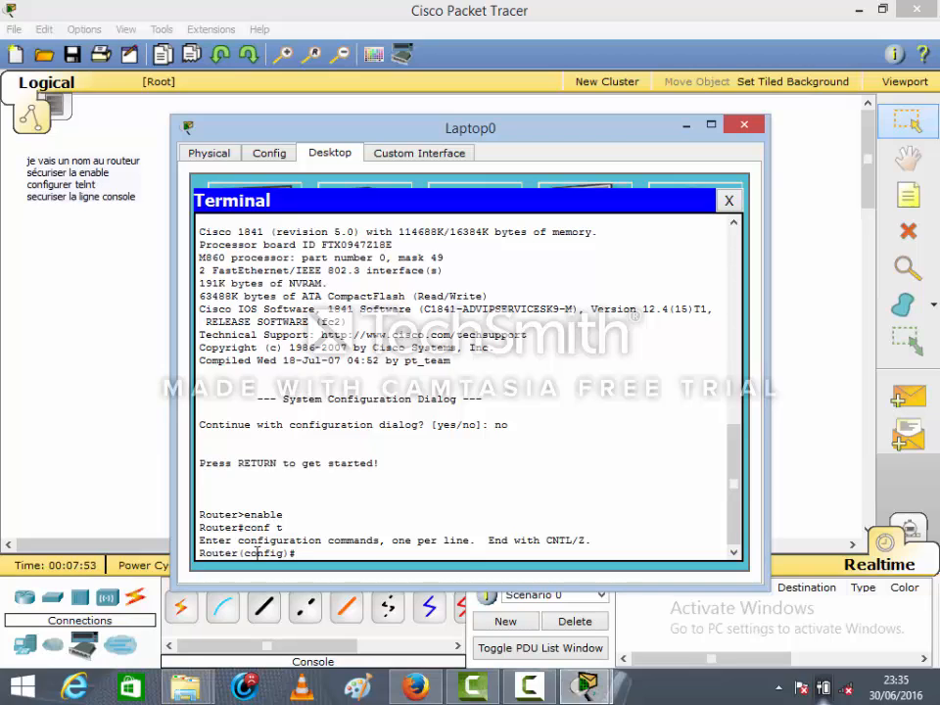
Set the router's hostname to BUJA
{"action": "type", "text": "hostname BUJA"}
{"action": "key", "text": "Return"}
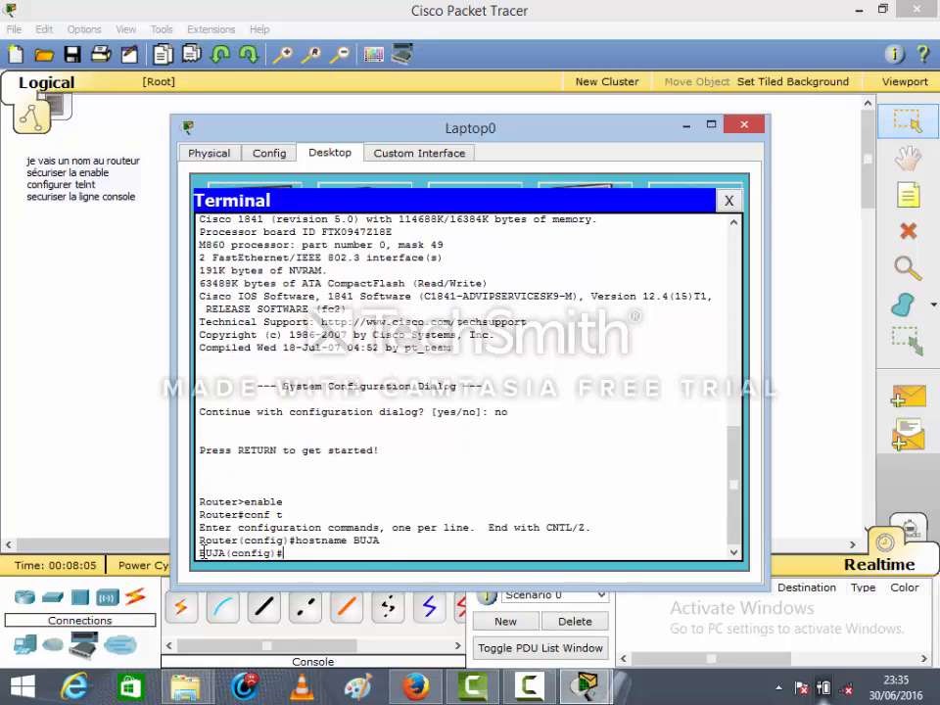
{"action": "double_click", "coordinate": [205, 553]}
{"action": "left_click", "coordinate": [294, 554]}
Protect privileged mode with the enable password command, entering the router's enable password
{"action": "type", "text": "nable pass"}
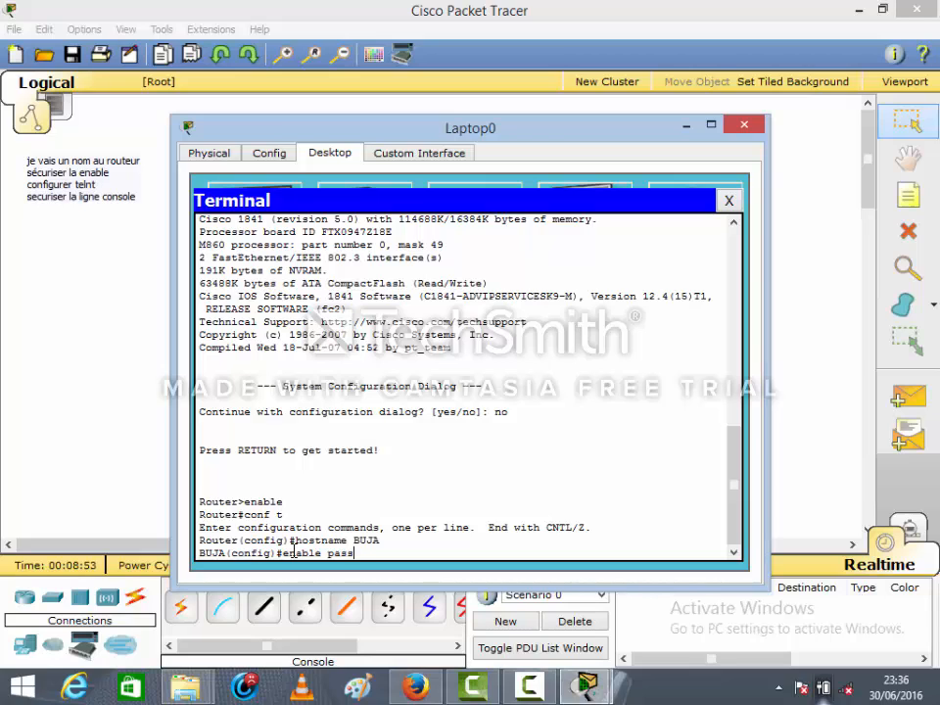
{"action": "type", "text": "word CISCO"}
{"action": "key", "text": "Return"}
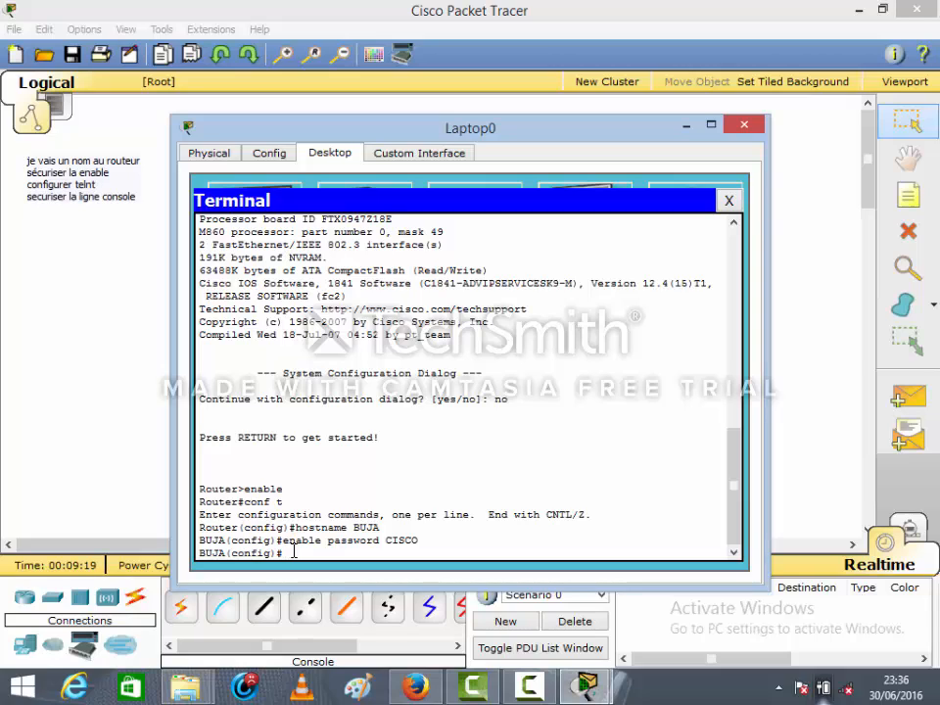
Exit global configuration mode and return to the router's privileged prompt
{"action": "type", "text": "exit"}
{"action": "key", "text": "Return"}
{"action": "key", "text": "Return"}
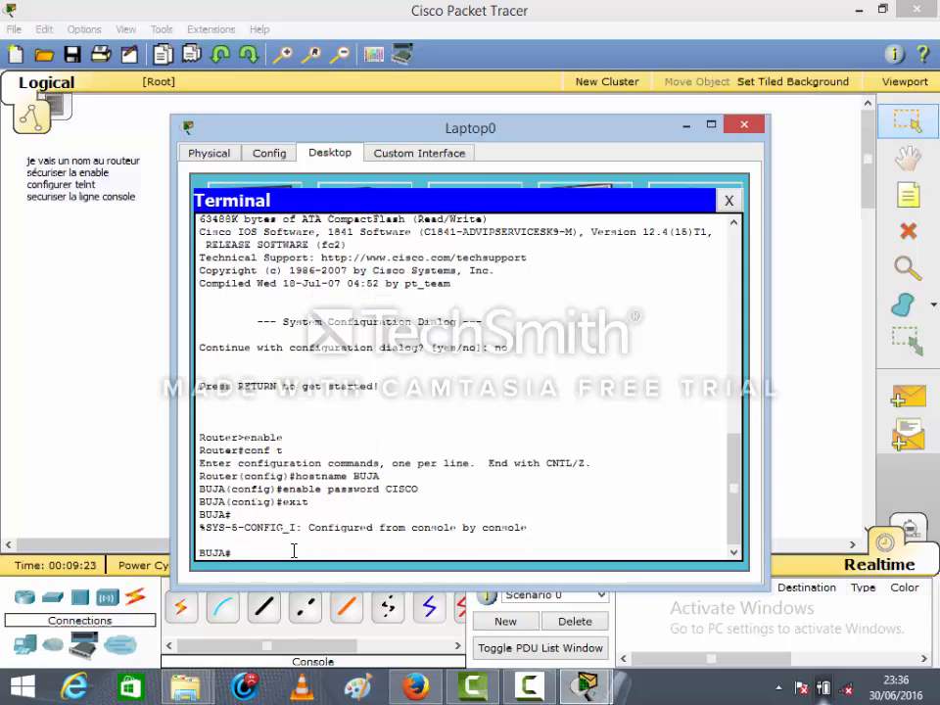
{"action": "type", "text": "en"}
{"action": "key", "text": "BackSpace"}
{"action": "key", "text": "BackSpace"}
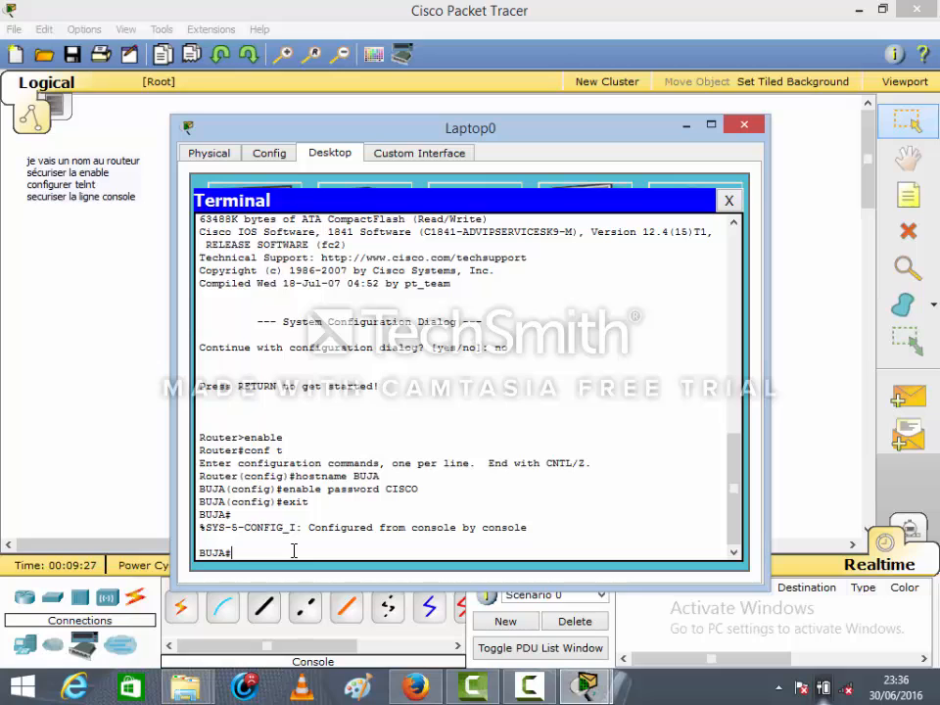
Save the router's running configuration with the write command
{"action": "type", "text": "write"}
{"action": "key", "text": "Return"}
{"action": "key", "text": "Return"}
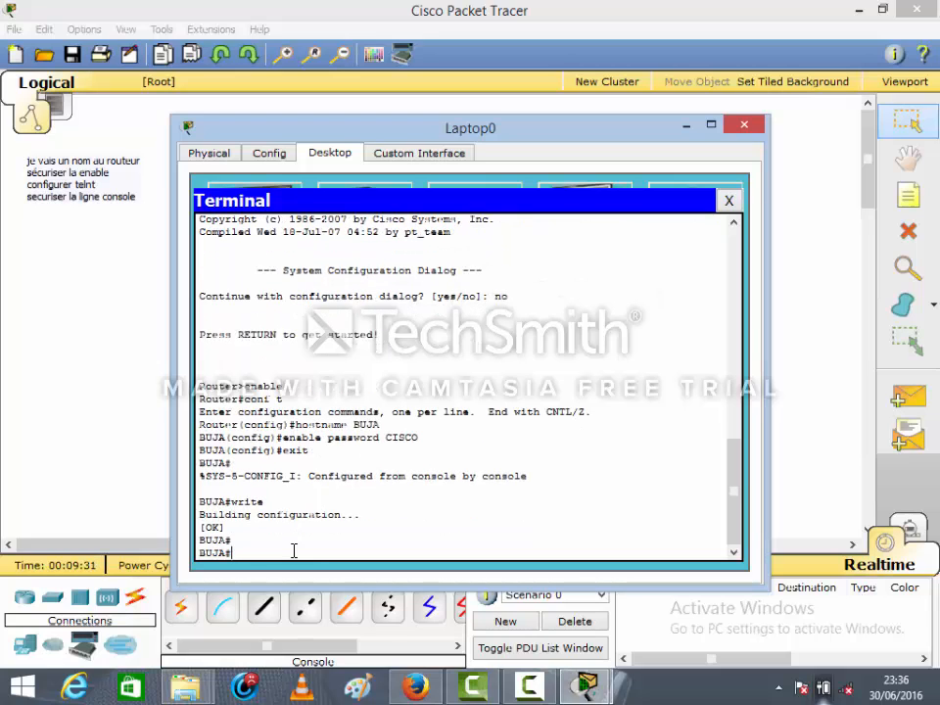
Log out of the console session and re-enter privileged mode, supplying the router's enable password
{"action": "type", "text": "exit"}
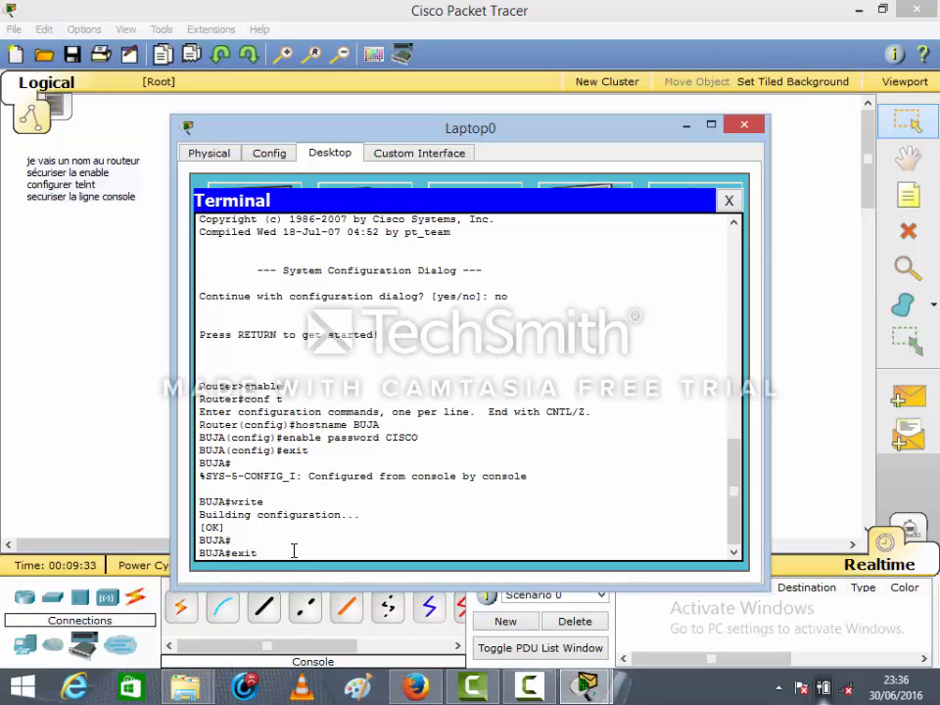
{"action": "key", "text": "Return"}
{"action": "key", "text": "Return"}
{"action": "type", "text": "en"}
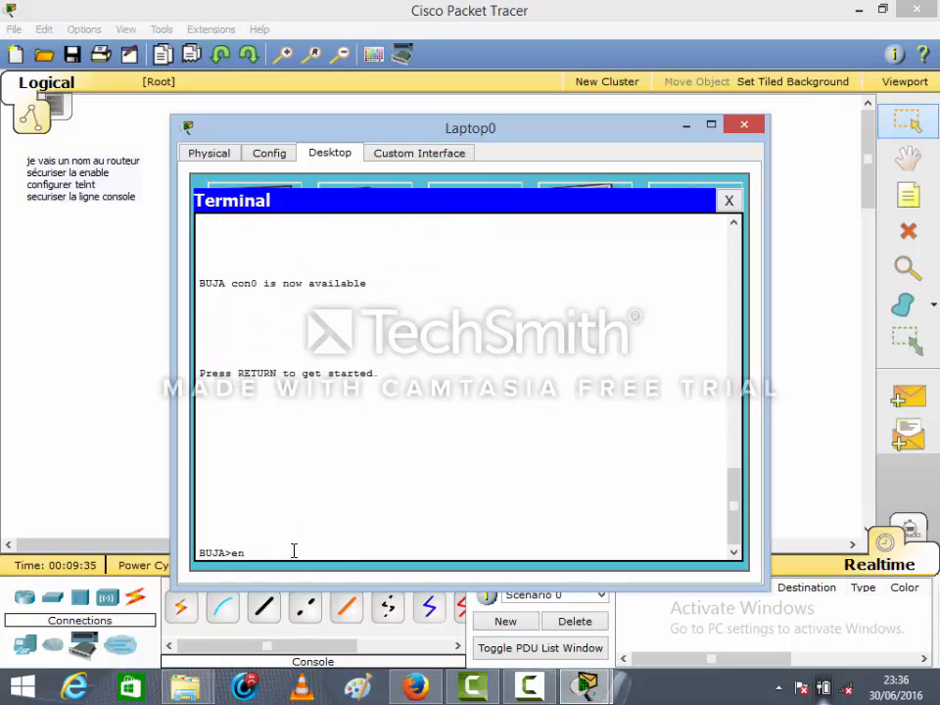
{"action": "key", "text": "Return"}
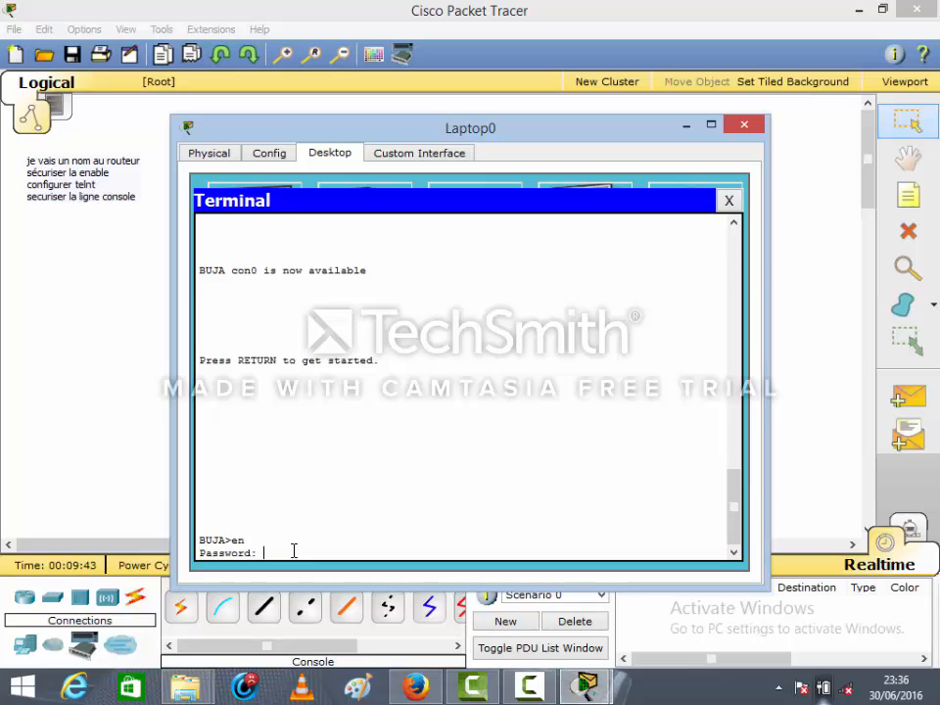
{"action": "key", "text": "Return"}
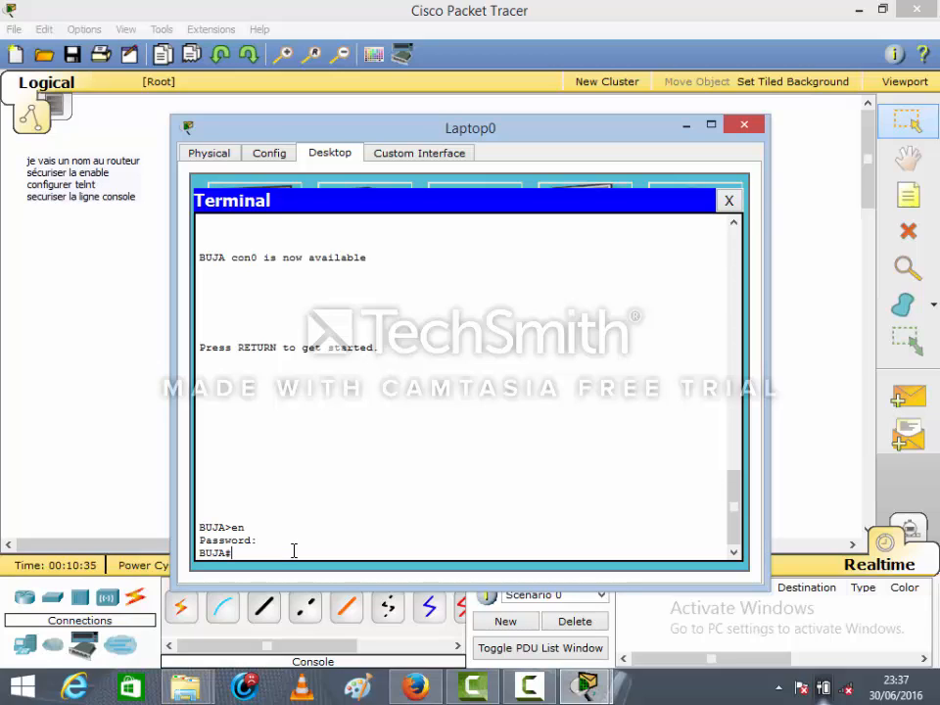
Enter global configuration mode and open the configuration of interface fa0/0
{"action": "type", "text": "nfi t"}
{"action": "key", "text": "Return"}
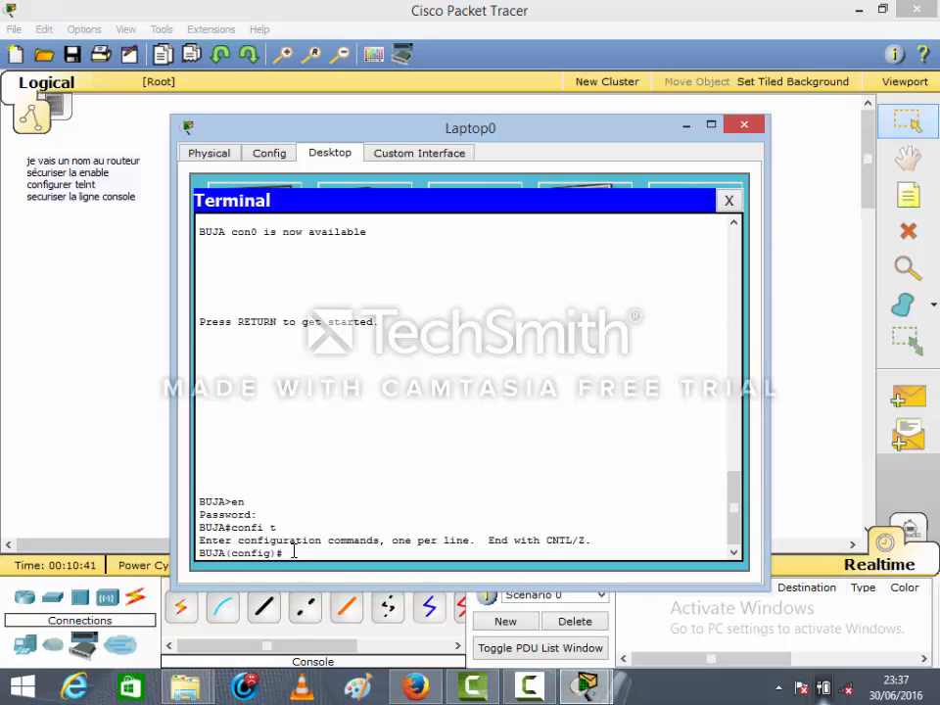
{"action": "type", "text": "int fa0/0"}
{"action": "key", "text": "Return"}
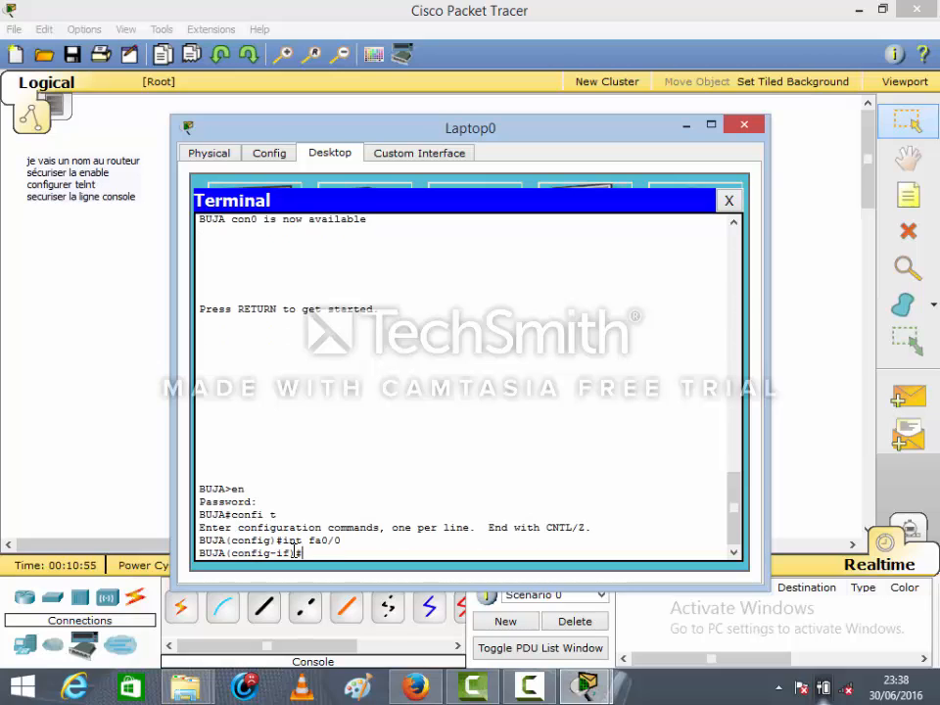
Assign IP address 192.168.0.1 with subnet mask 255.255.255.0 to the fa0/0 interface
{"action": "type", "text": "ip add 192.168.0"}
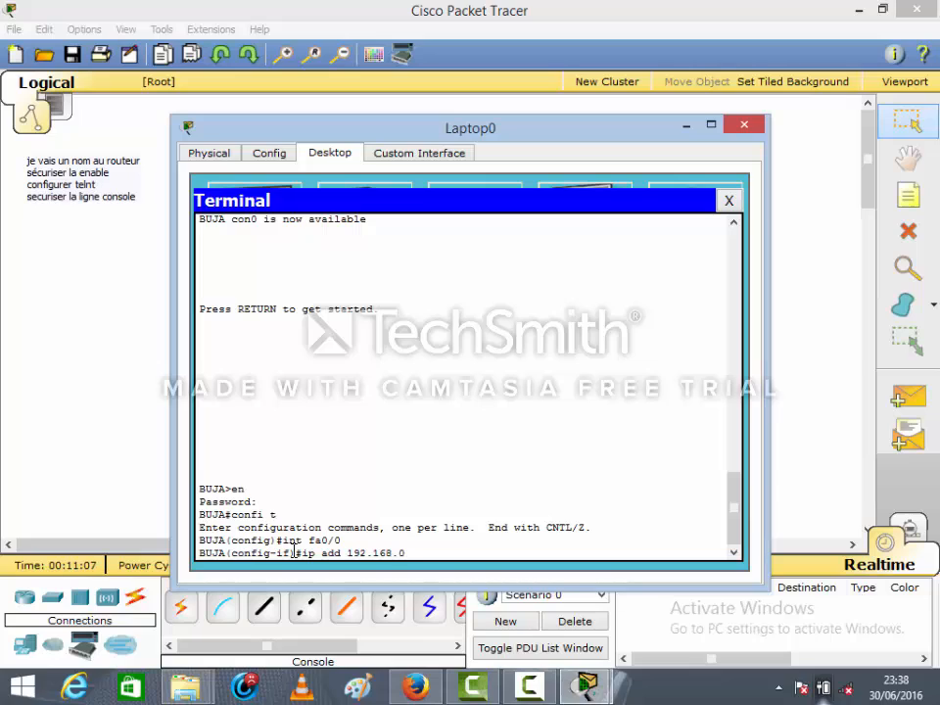
{"action": "type", "text": ".1 "}
{"action": "type", "text": "255.2"}
{"action": "type", "text": "2"}
{"action": "type", "text": "5"}
{"action": "type", "text": ".255"}
{"action": "type", "text": ".0"}
{"action": "key", "text": "Return"}
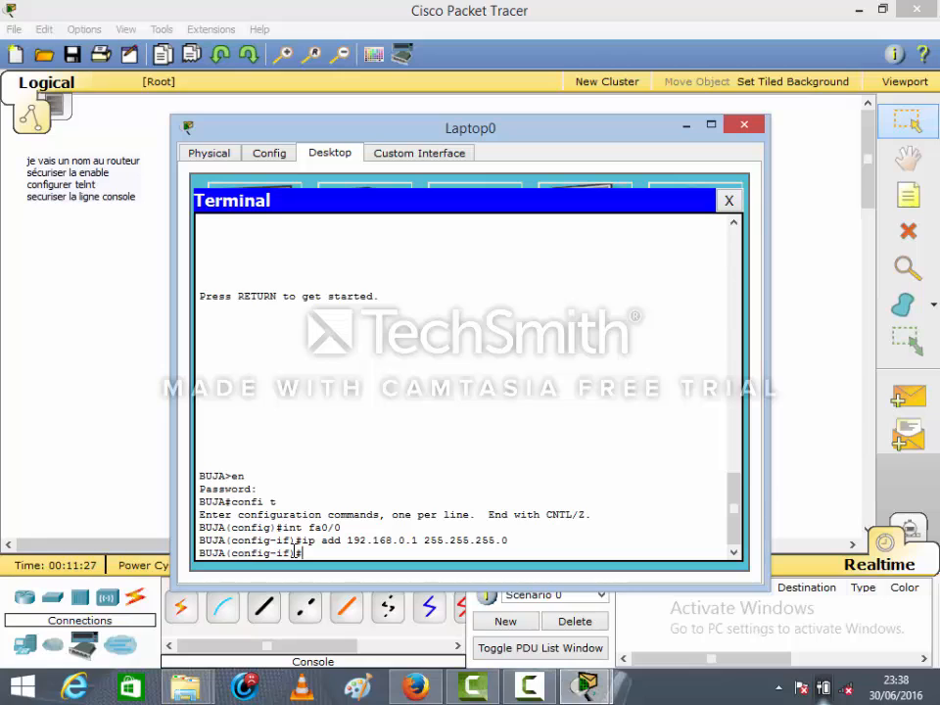
Enable the fa0/0 interface with no shutdown and return to global configuration mode
{"action": "type", "text": "NO SH"}
{"action": "key", "text": "Return"}
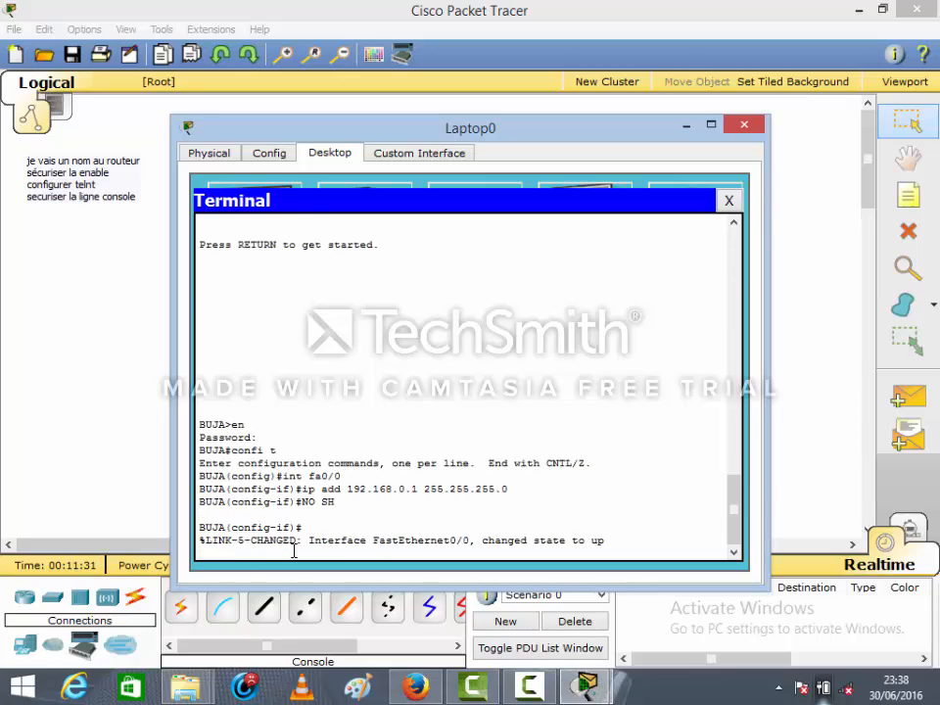
{"action": "key", "text": "Return"}
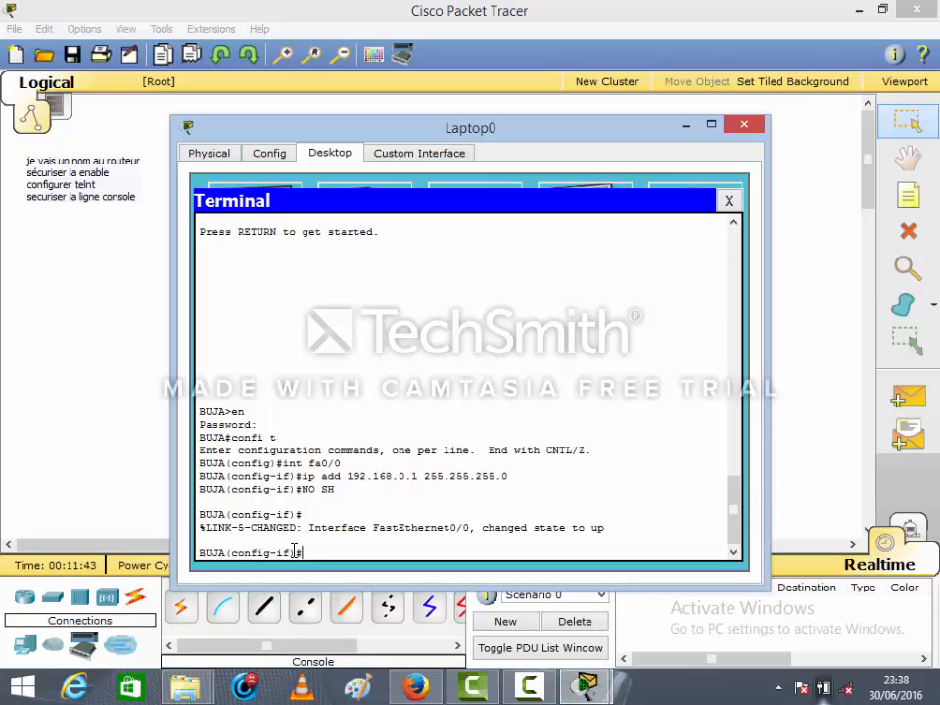
{"action": "type", "text": "EXIT"}
{"action": "key", "text": "Return"}
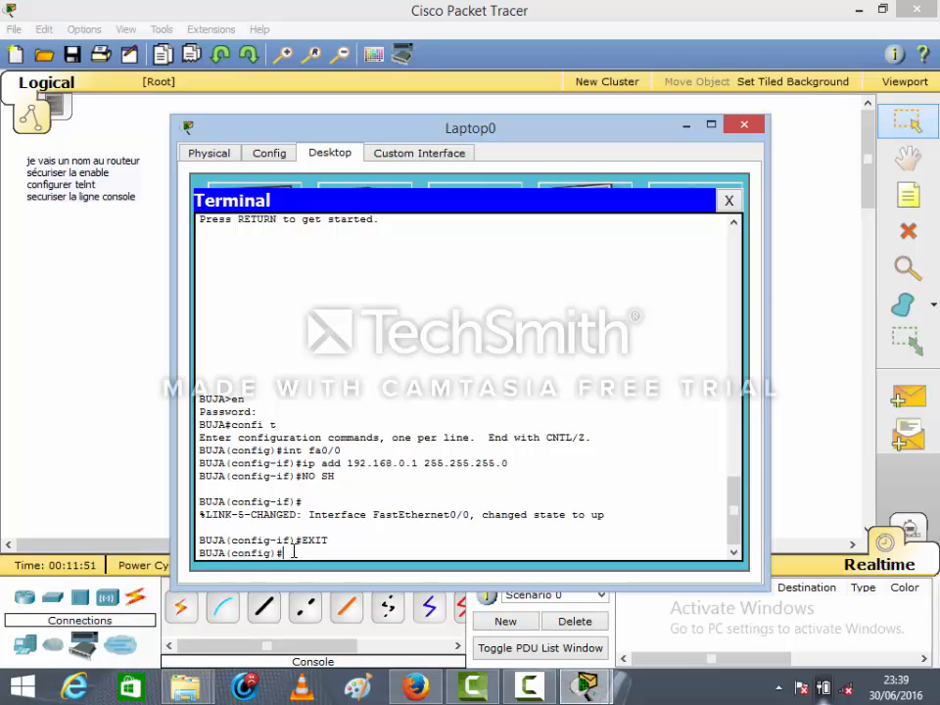
Open line configuration for the router's virtual terminal lines VTY 0 to 3
{"action": "type", "text": "LINE VTY"}
{"action": "type", "text": "0 3"}
{"action": "key", "text": "Return"}
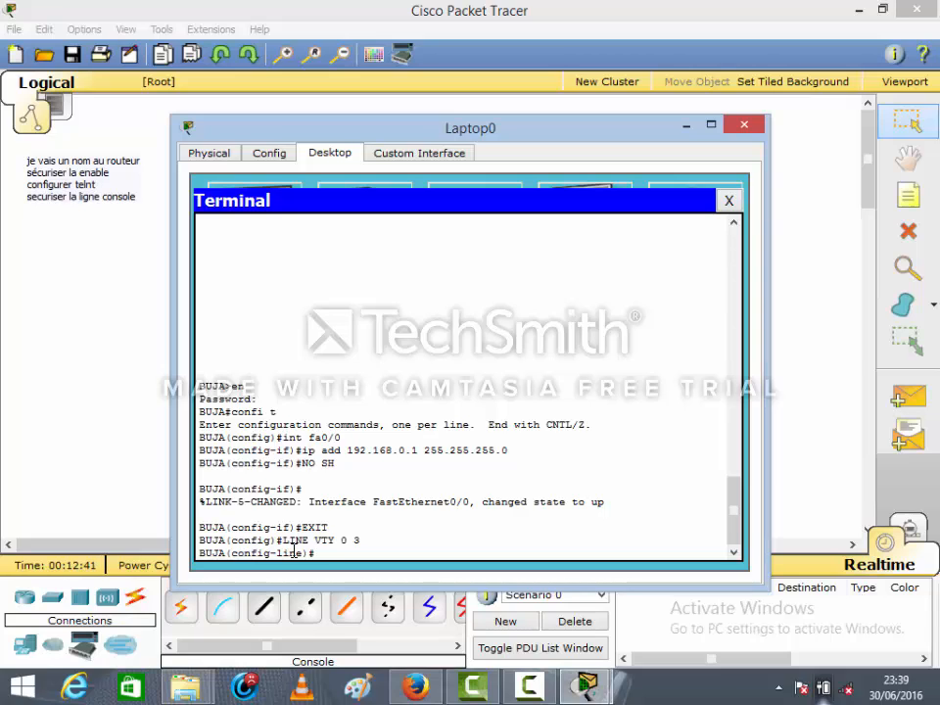
Set the Telnet access password on the VTY lines, entering the line password
{"action": "type", "text": "PASSWORD CISC"}
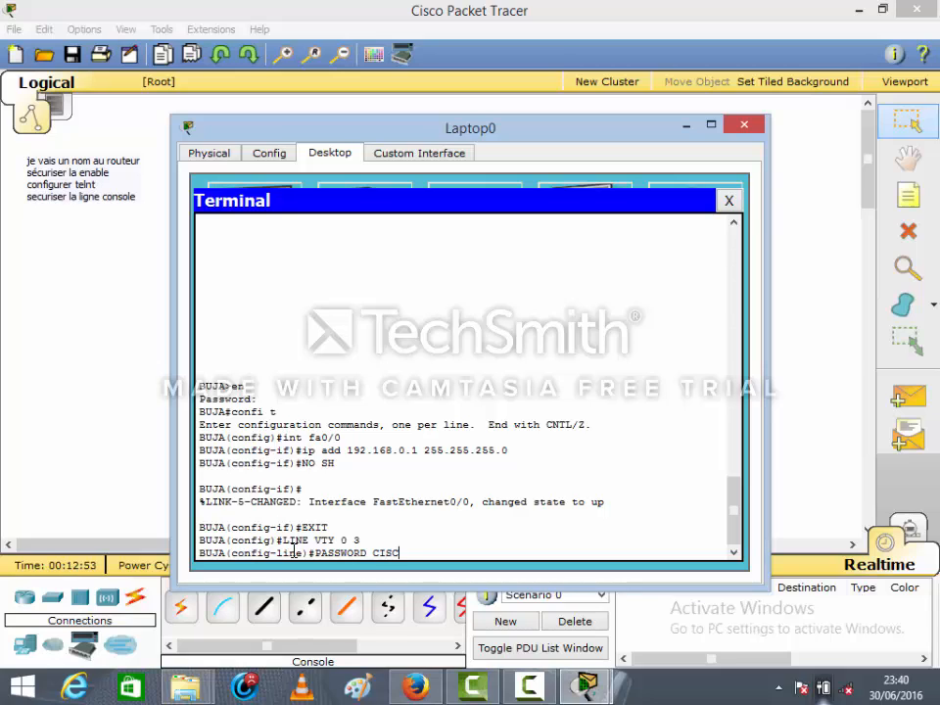
{"action": "type", "text": "O1"}
{"action": "key", "text": "Return"}
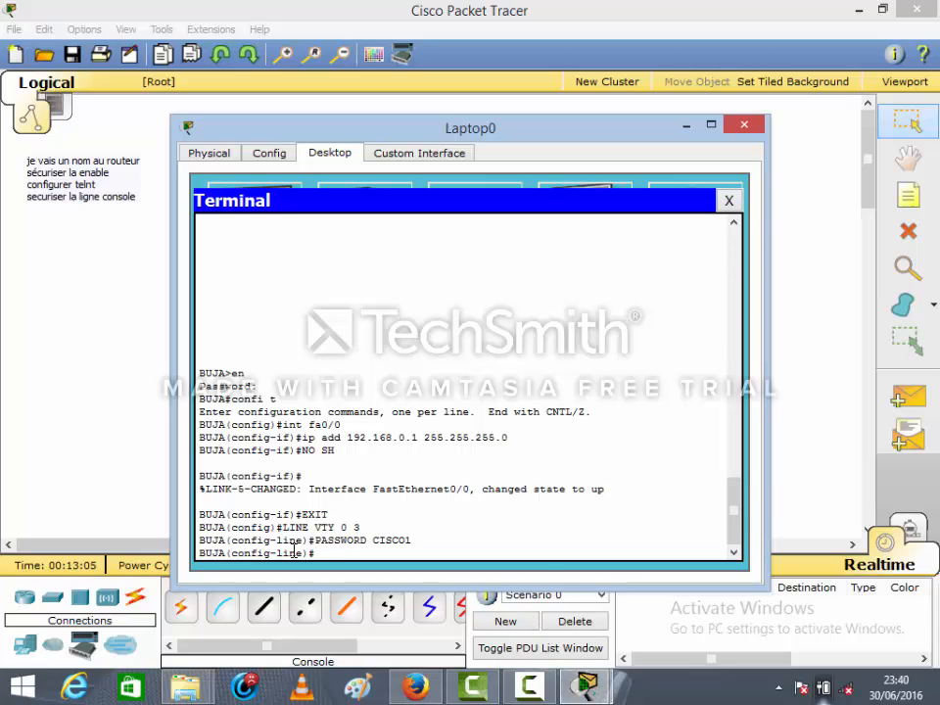
Require login on the VTY lines and return to global configuration mode
{"action": "type", "text": "LOGIN"}
{"action": "key", "text": "Return"}
{"action": "type", "text": "EXIT"}
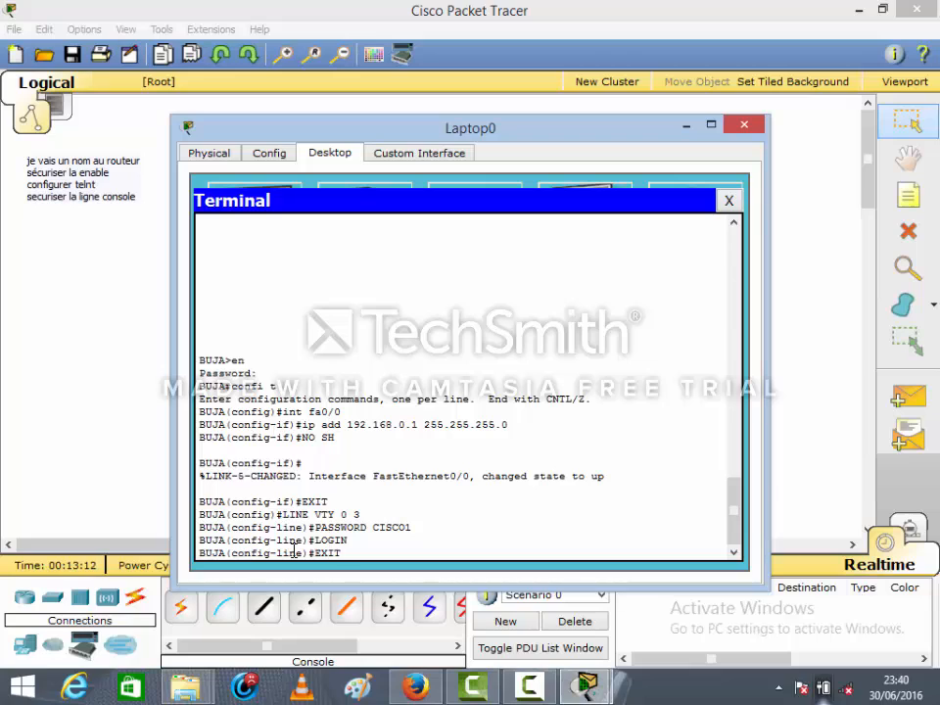
{"action": "key", "text": "Return"}
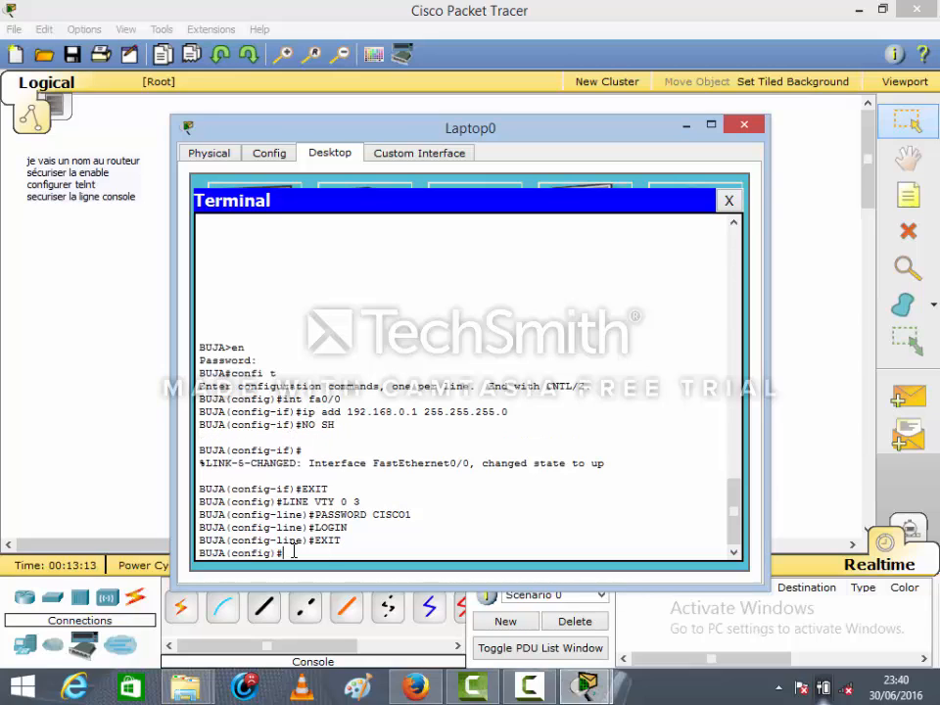
Leave global configuration mode and save the router's running configuration with the WR command
{"action": "type", "text": "EXIT"}
{"action": "key", "text": "Return"}
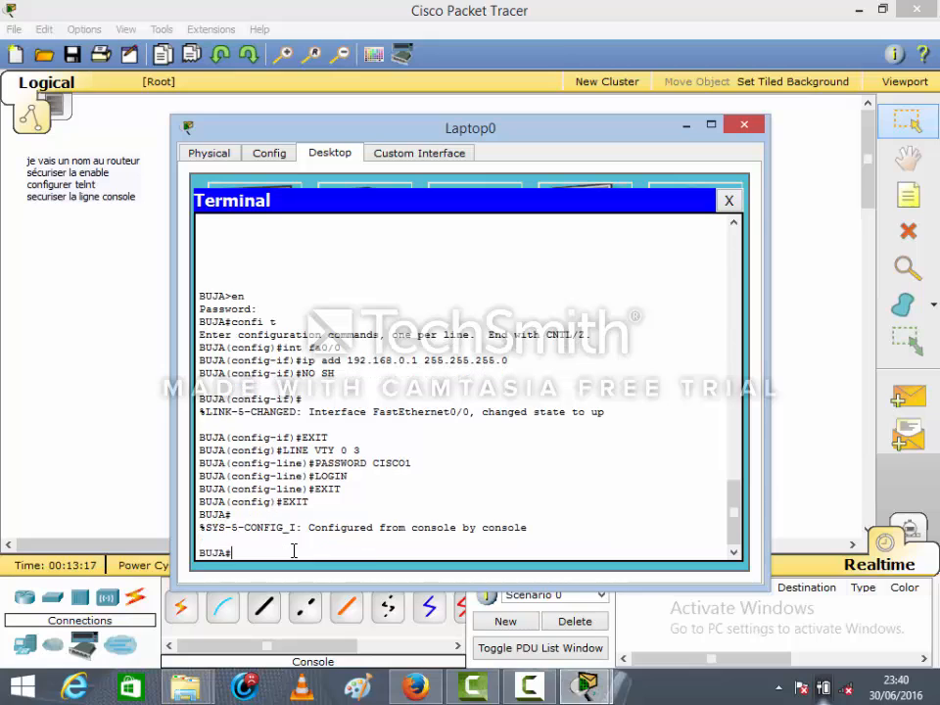
{"action": "type", "text": "WR"}
{"action": "key", "text": "Return"}
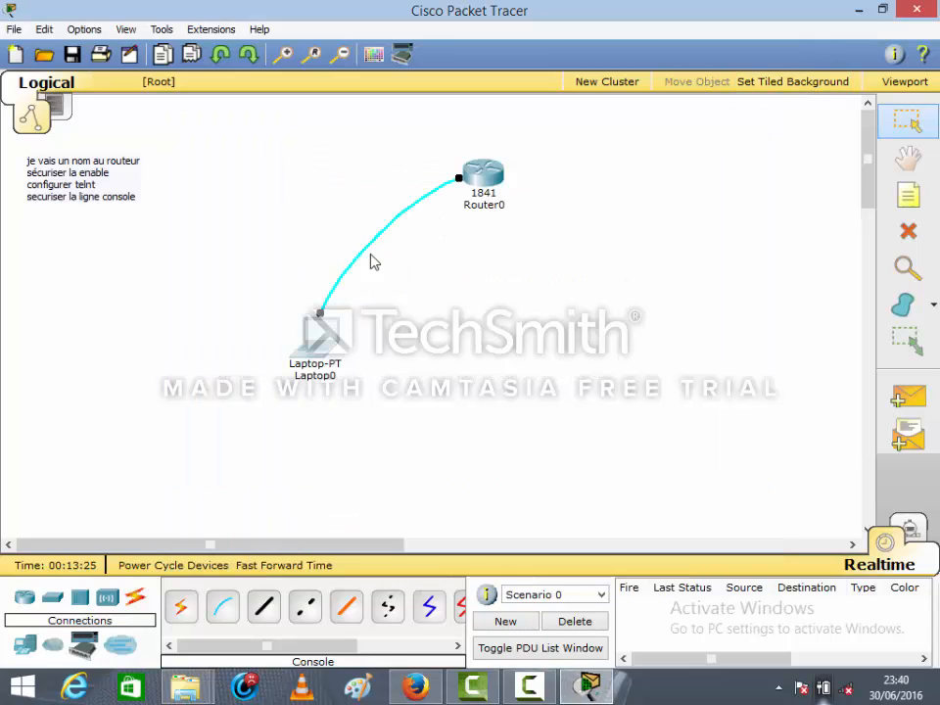
Delete the console cable between Laptop0 and Router0, then restore the selection tool
{"action": "left_click", "coordinate": [907, 234]}
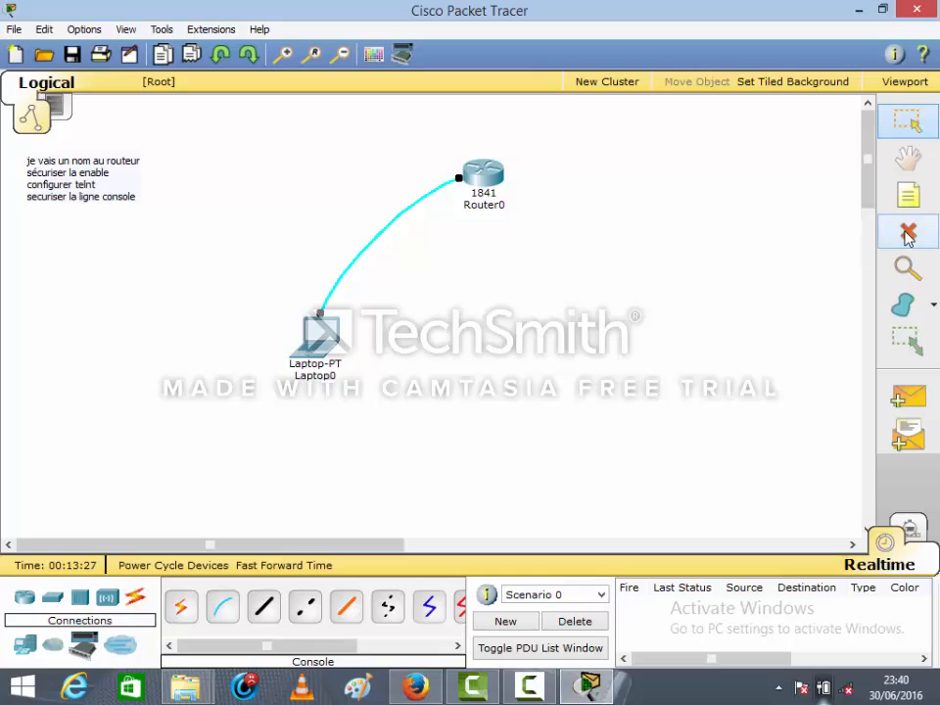
{"action": "left_click", "coordinate": [410, 207]}
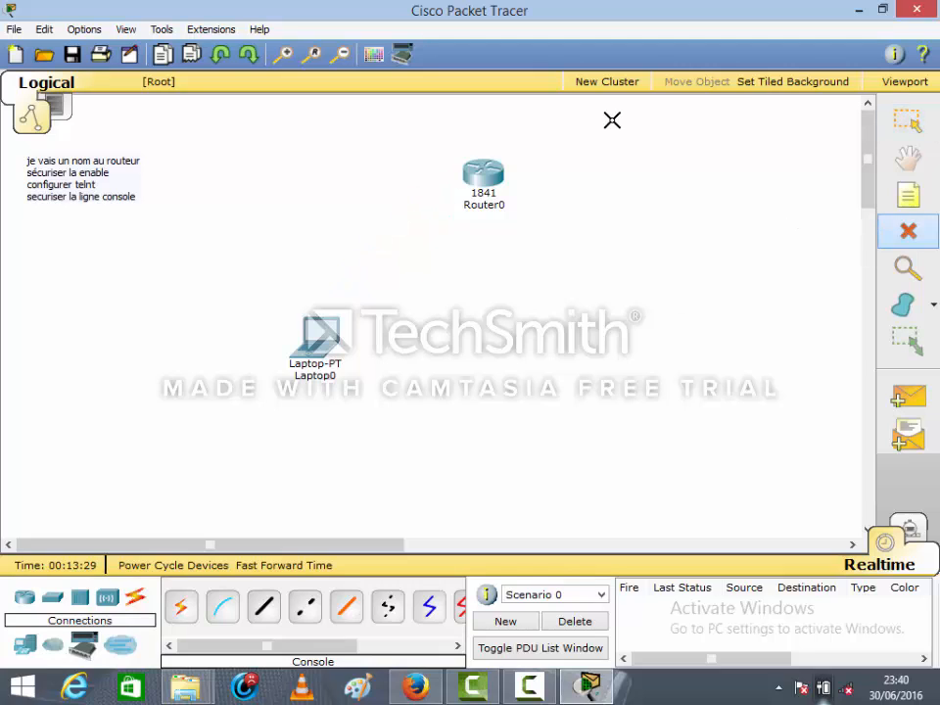
{"action": "left_click", "coordinate": [912, 126]}
Connect Laptop0's FastEthernet0 port to Router0's FastEthernet0/0 port with a copper straight-through cable
{"action": "left_click", "coordinate": [263, 612]}
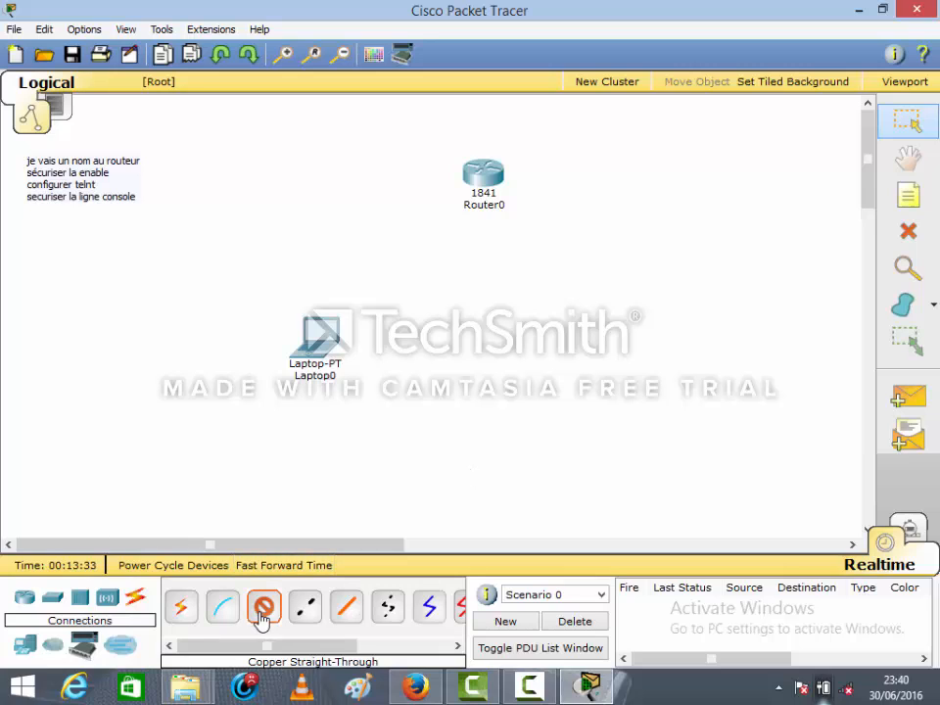
{"action": "left_click", "coordinate": [319, 338]}
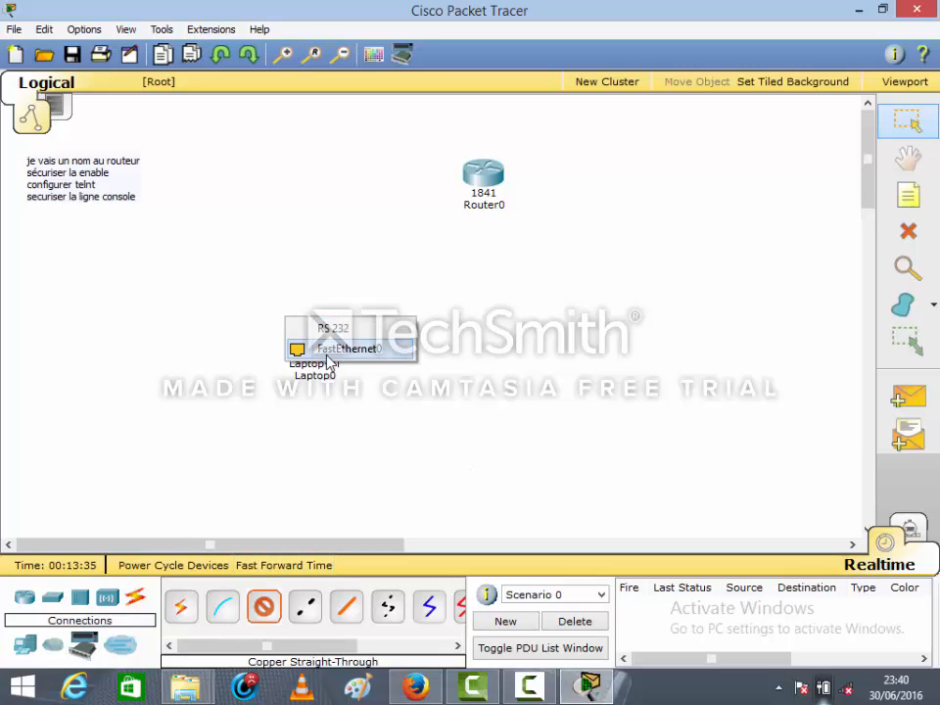
{"action": "left_click", "coordinate": [327, 355]}
{"action": "left_click", "coordinate": [478, 186]}
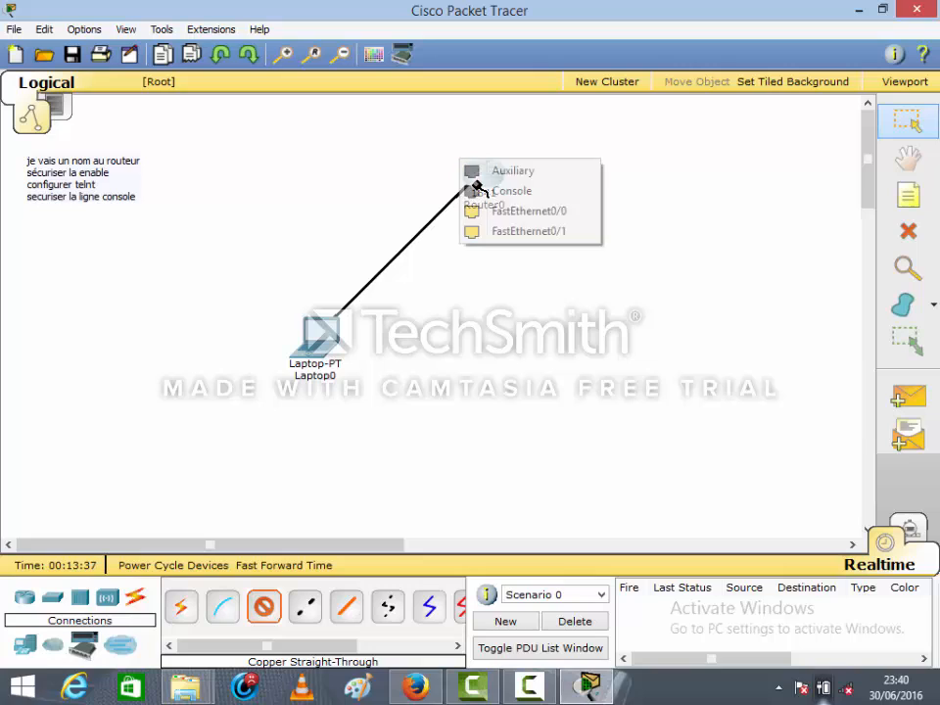
{"action": "left_click", "coordinate": [485, 212]}
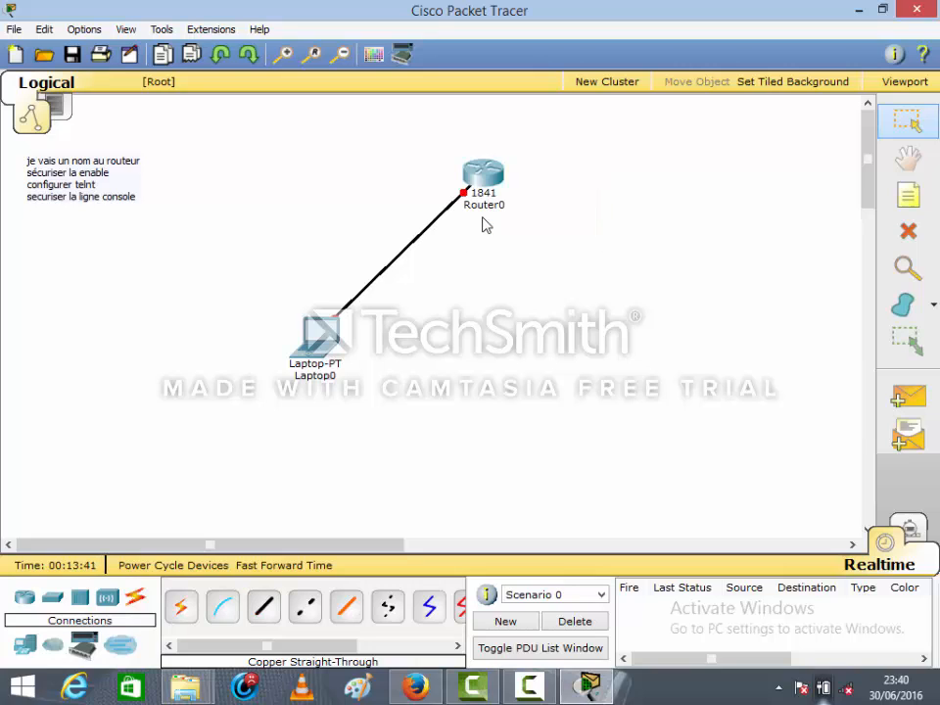
Delete the copper straight-through cable between Laptop0 and Router0
{"action": "left_click", "coordinate": [889, 236]}
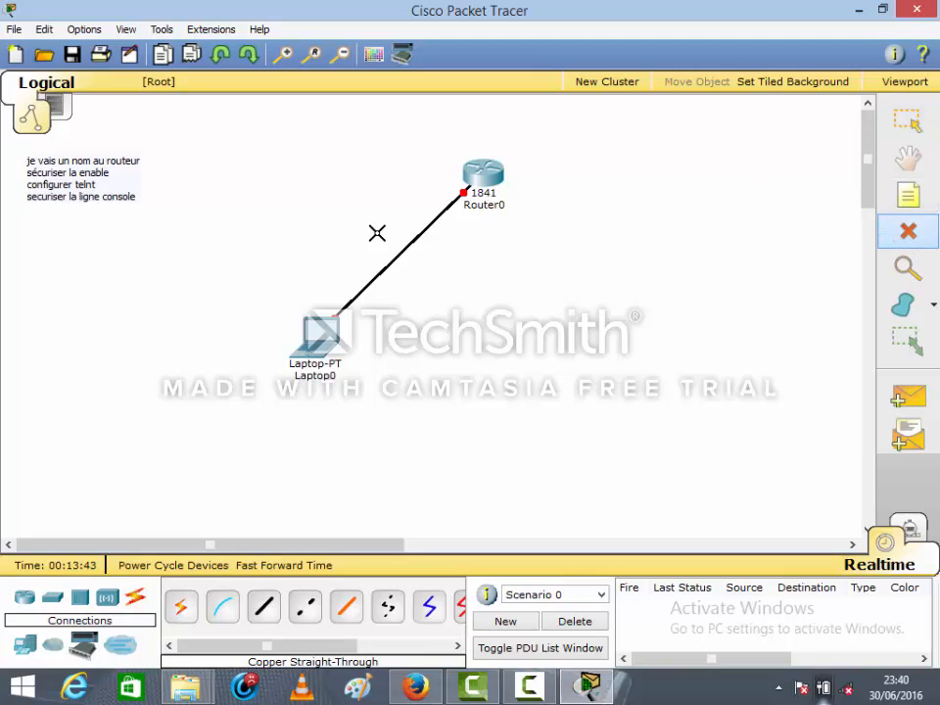
{"action": "left_click", "coordinate": [400, 254]}
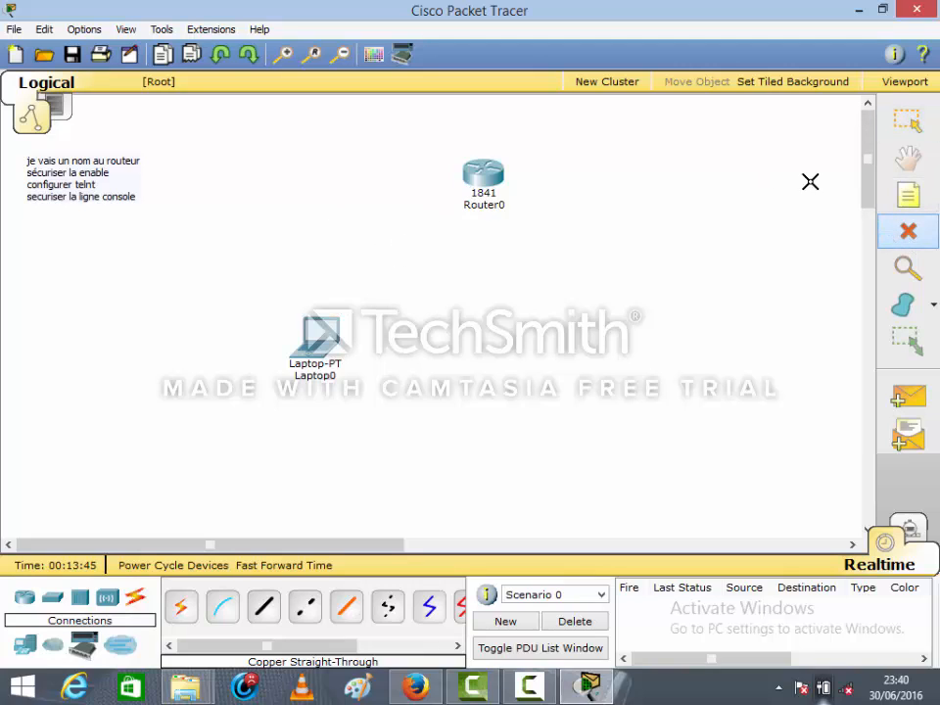
{"action": "left_click", "coordinate": [907, 120]}
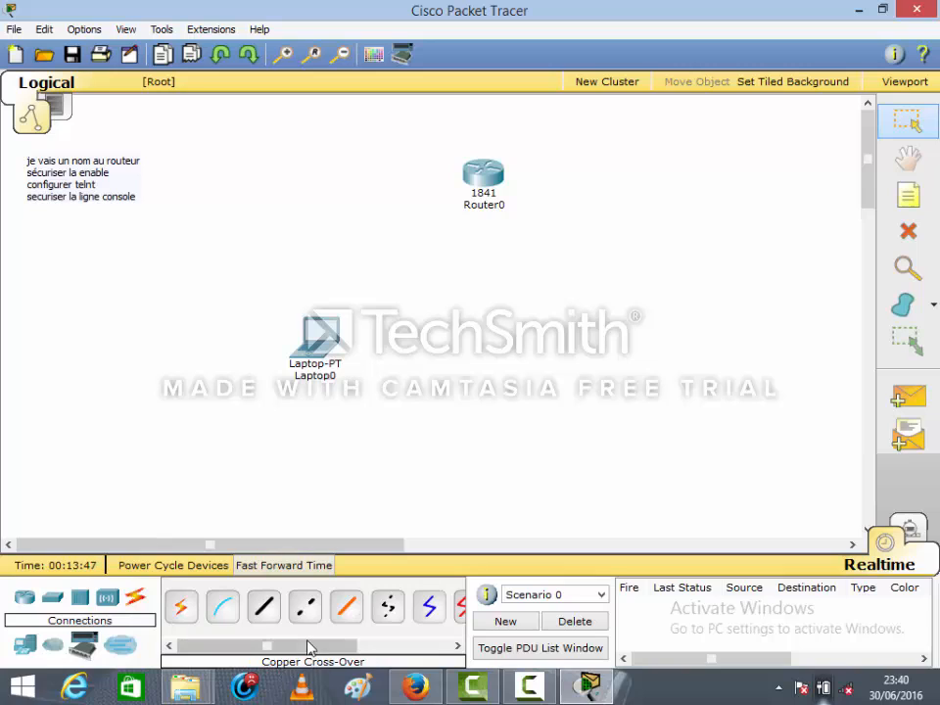
Connect Laptop0's FastEthernet0 port to Router0's FastEthernet0/0 port with a copper cross-over cable
{"action": "left_click", "coordinate": [307, 609]}
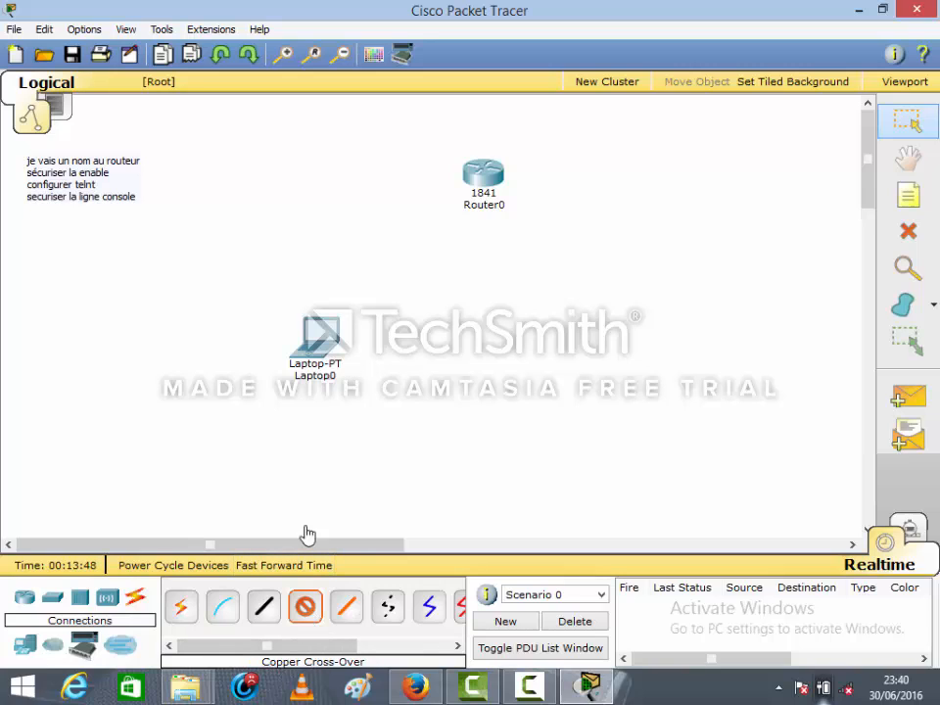
{"action": "left_click", "coordinate": [315, 333]}
{"action": "left_click", "coordinate": [334, 353]}
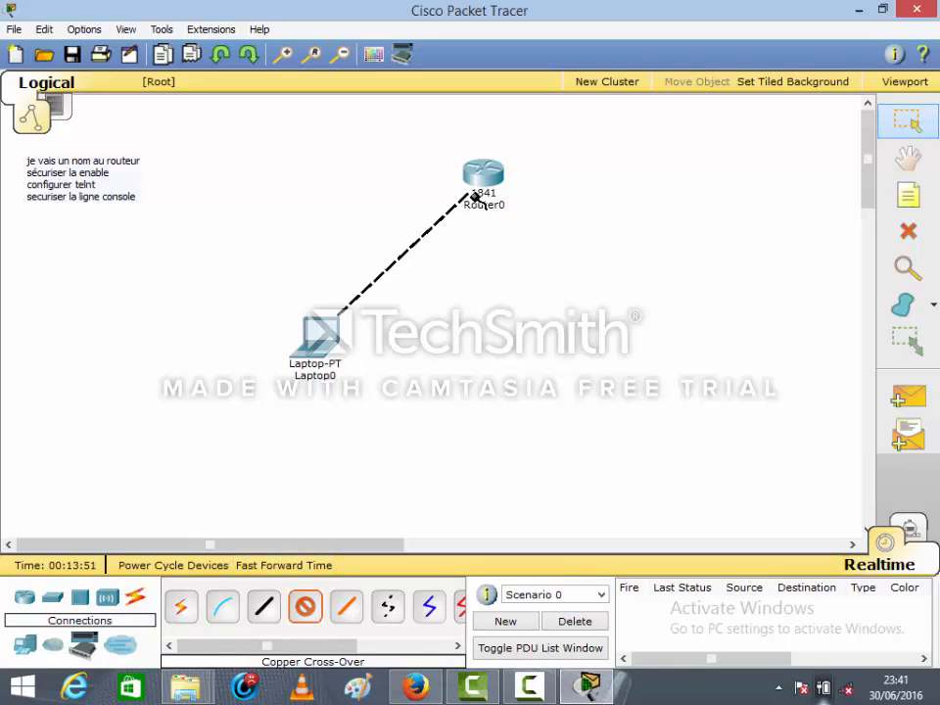
{"action": "left_click", "coordinate": [480, 188]}
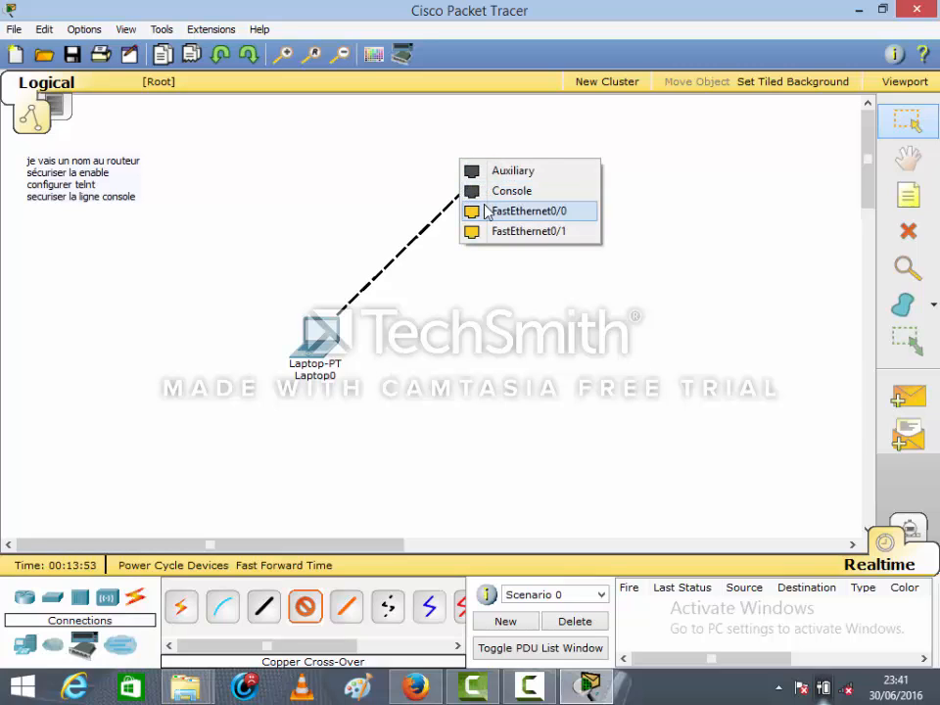
{"action": "left_click", "coordinate": [487, 211]}
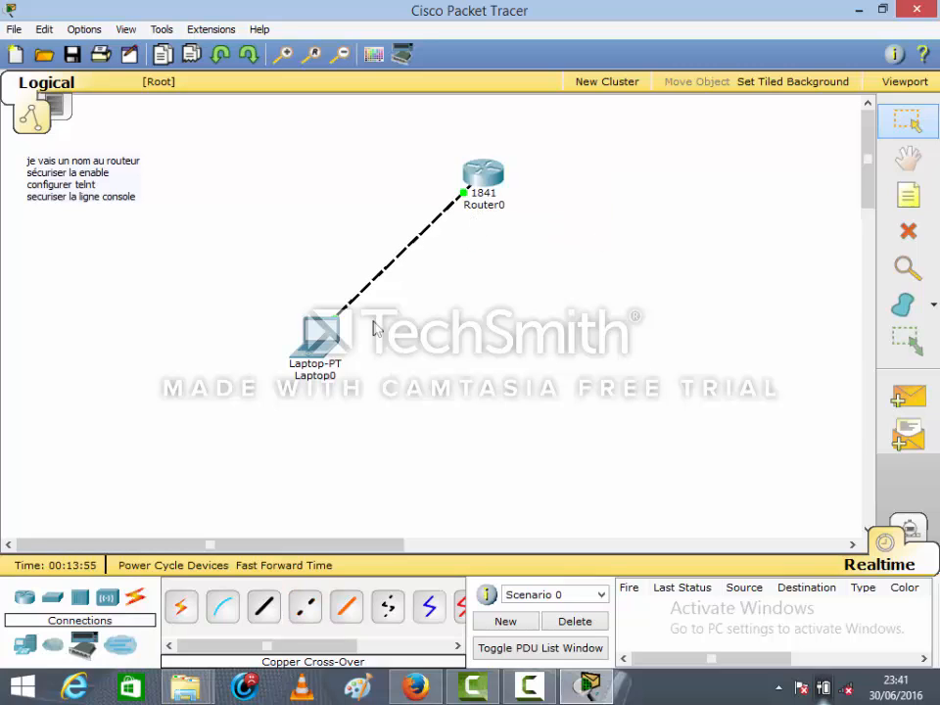
Give Laptop0 the static IP address 192.168.0.2 with subnet mask 255.255.255.0
{"action": "left_click", "coordinate": [326, 341]}
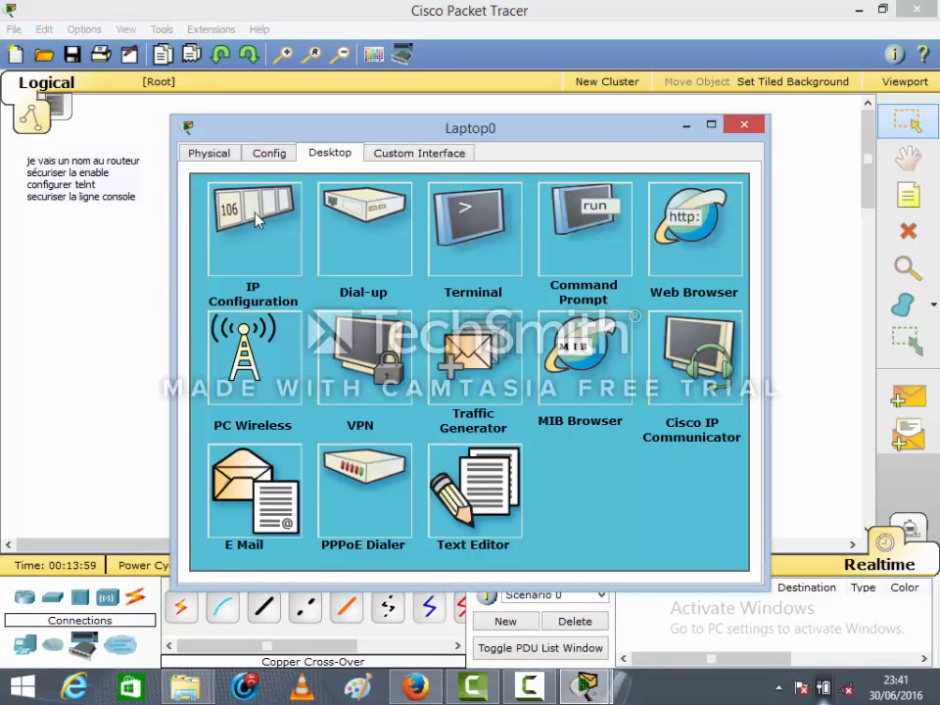
{"action": "left_click", "coordinate": [257, 218]}
{"action": "left_click", "coordinate": [351, 264]}
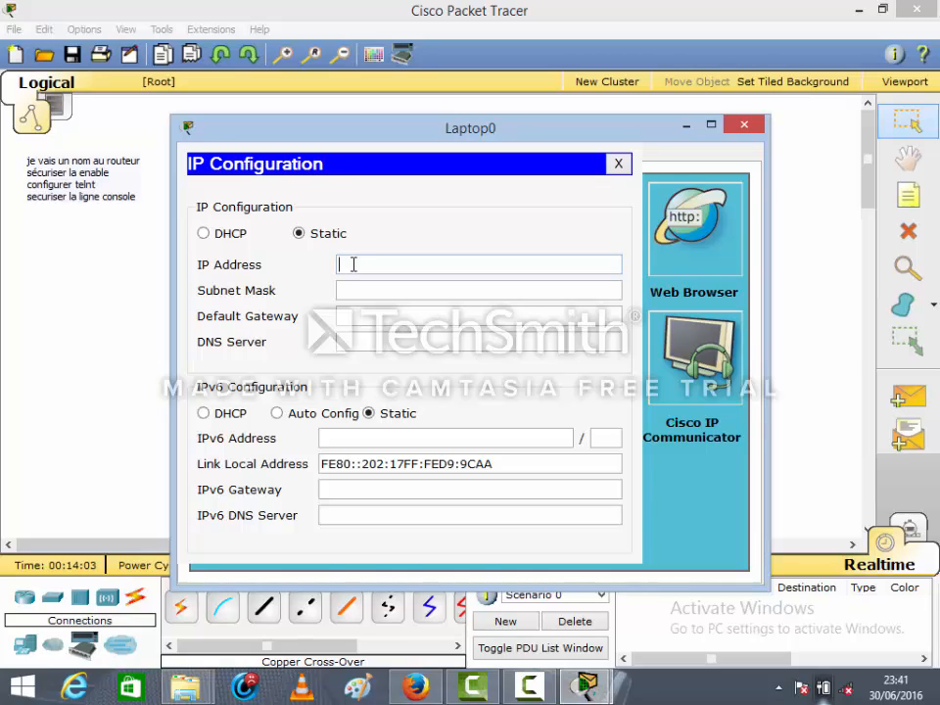
{"action": "type", "text": "&"}
{"action": "key", "text": "BackSpace"}
{"action": "type", "text": "192.168.0.2"}
{"action": "left_click", "coordinate": [373, 290]}
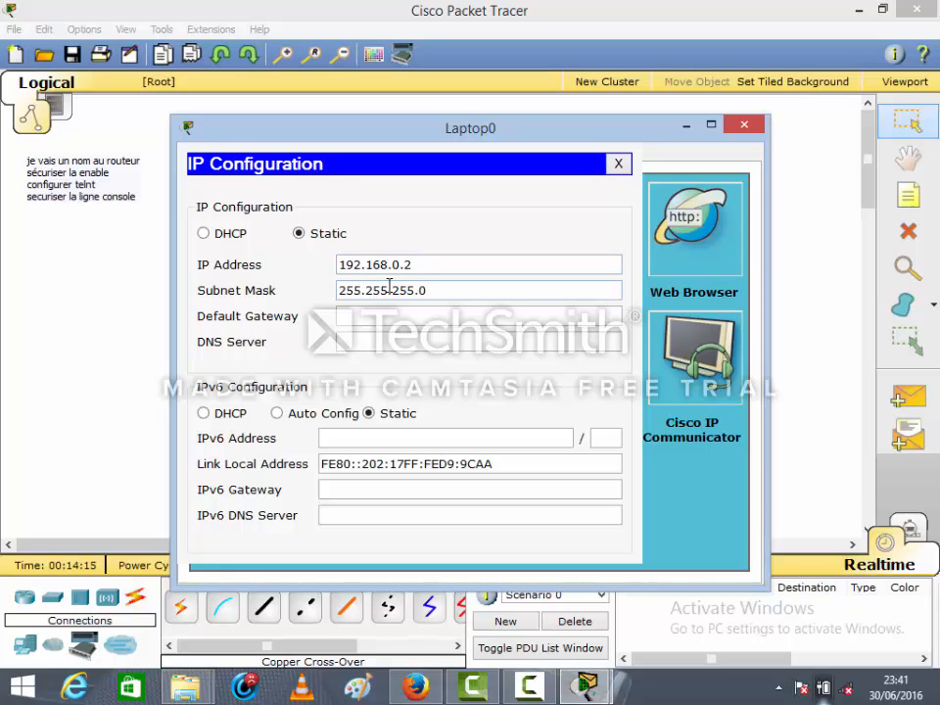
Set Laptop0's default gateway to 192.168.0.1 and close its IP configuration
{"action": "left_click_drag", "start_coordinate": [422, 268], "coordinate": [233, 260]}
{"action": "key", "text": "ctrl+c"}
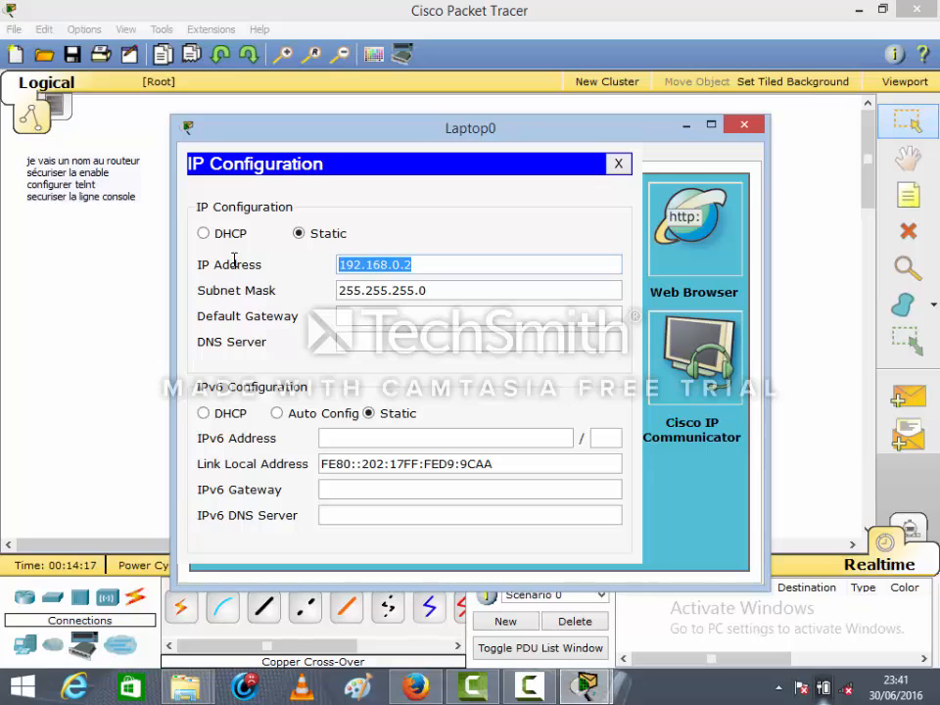
{"action": "left_click", "coordinate": [348, 311]}
{"action": "key", "text": "ctrl+v"}
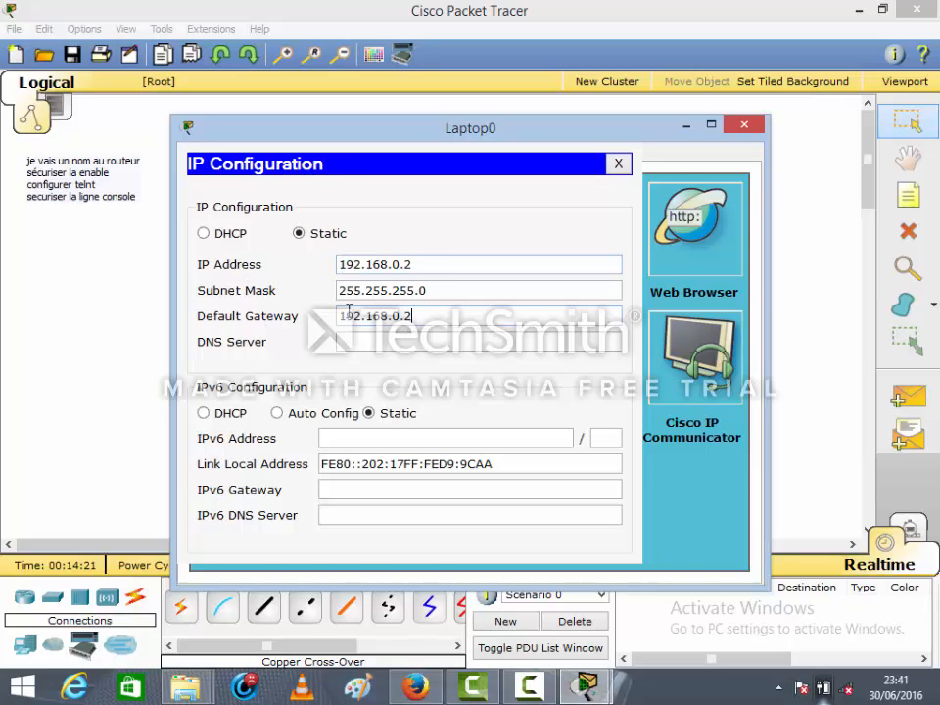
{"action": "key", "text": "BackSpace"}
{"action": "type", "text": "1"}
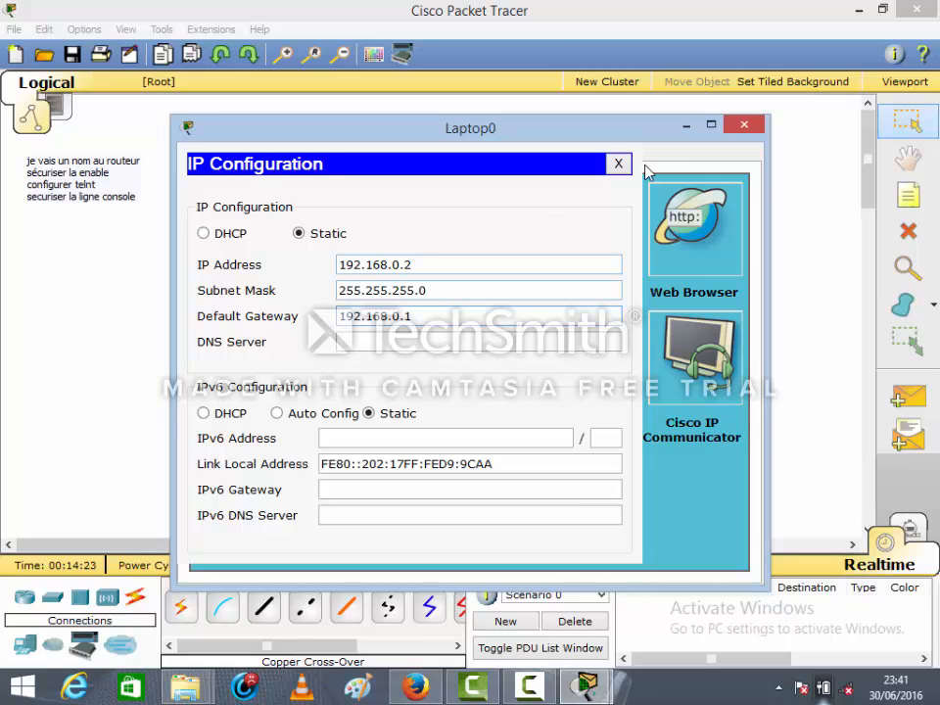
{"action": "left_click", "coordinate": [619, 164]}
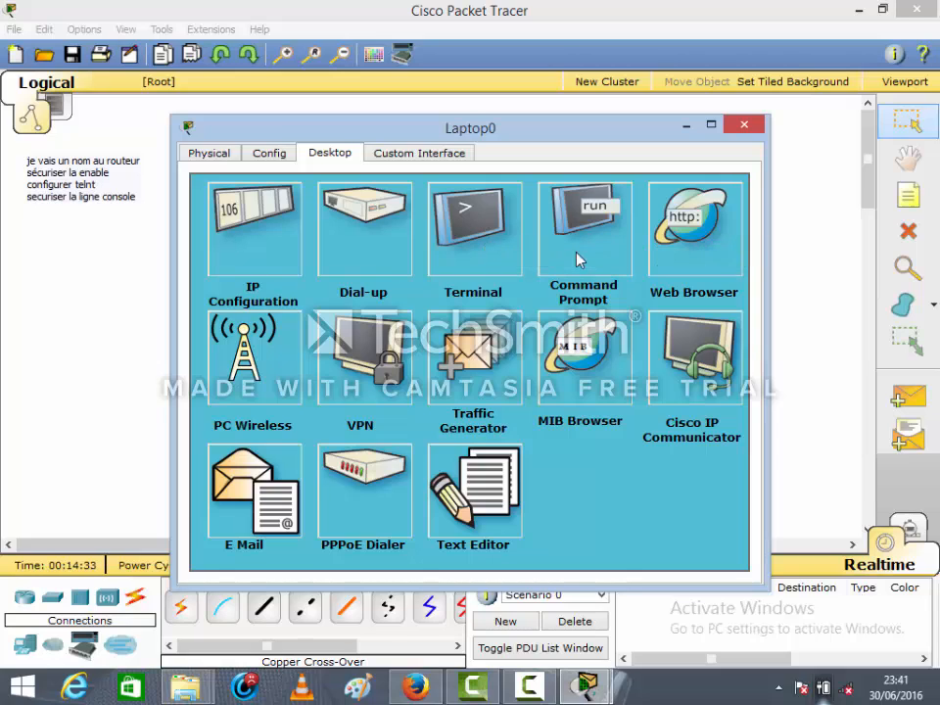
Open a Telnet session to 192.168.0.1 from Laptop0's command prompt
{"action": "left_click", "coordinate": [578, 260]}
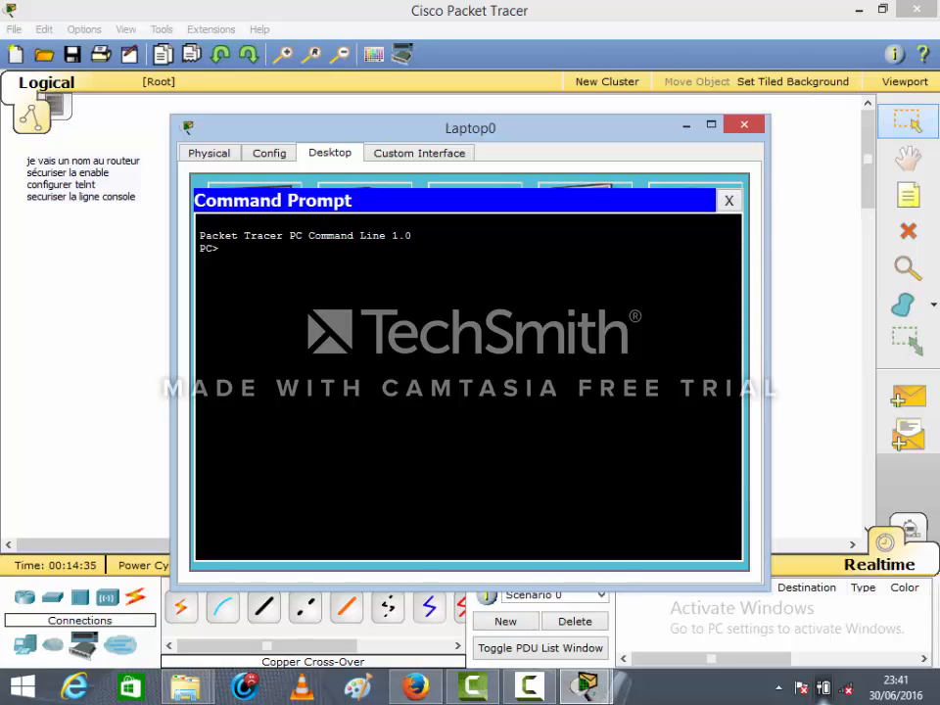
{"action": "type", "text": "telnet 192.168."}
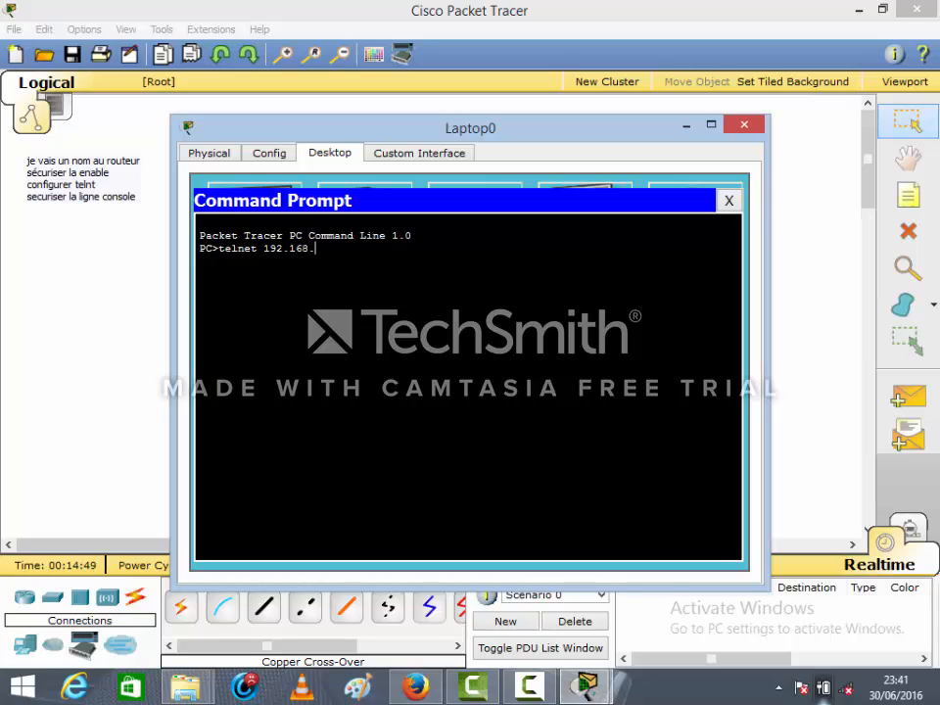
{"action": "type", "text": "0.1"}
{"action": "key", "text": "Return"}
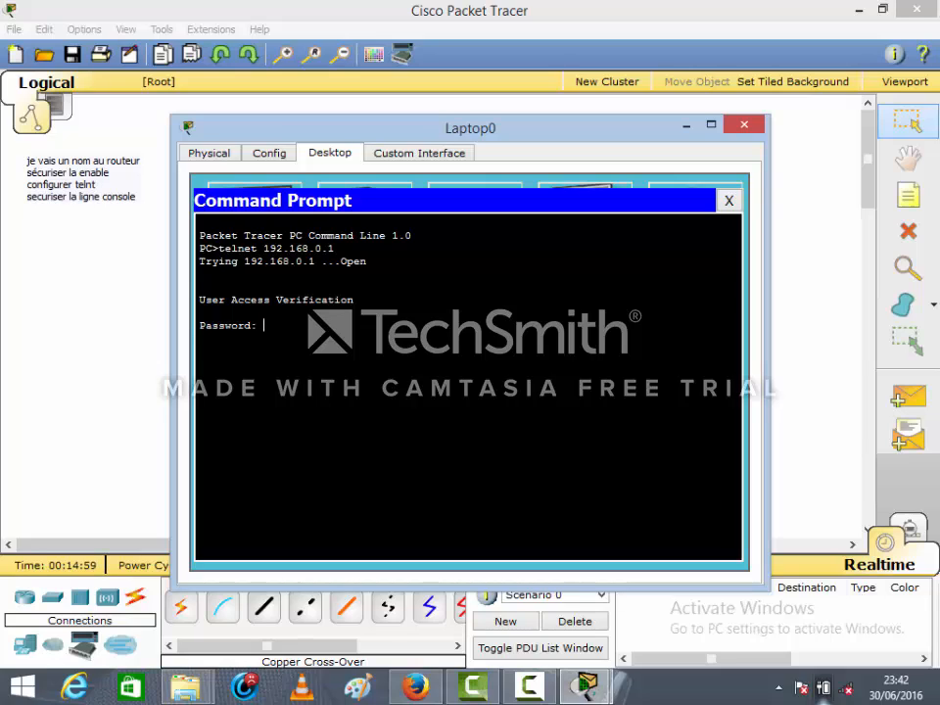
Log in with the Telnet line password and enter privileged mode with the enable password
{"action": "key", "text": "Return"}
{"action": "type", "text": "en"}
{"action": "key", "text": "Return"}
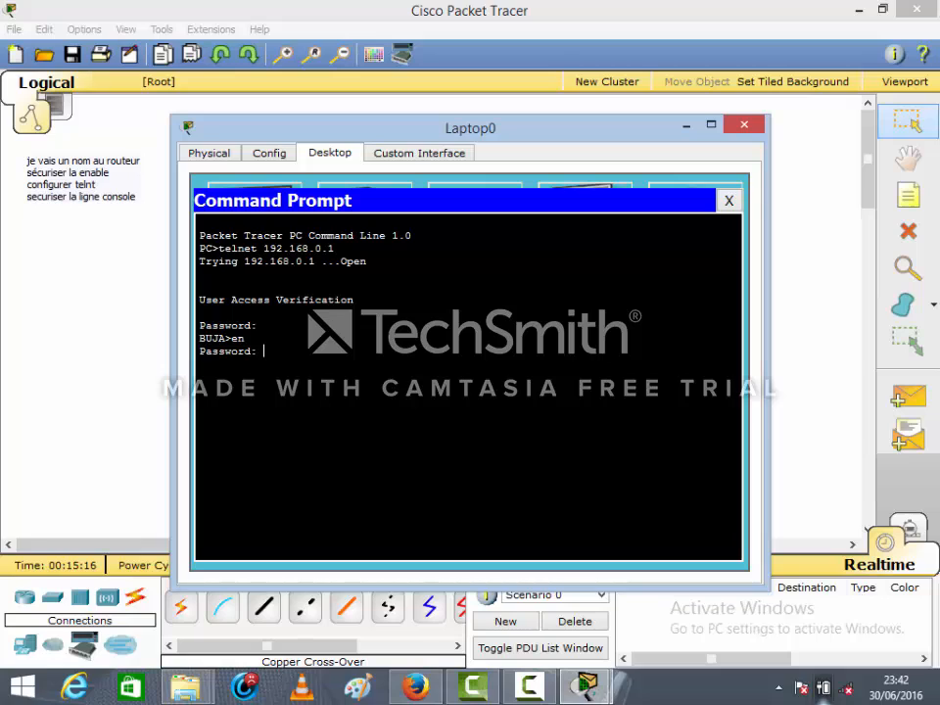
{"action": "key", "text": "Return"}
Enter the router's global configuration mode with conf t over Telnet, and close Laptop0's window
{"action": "type", "text": "conf"}
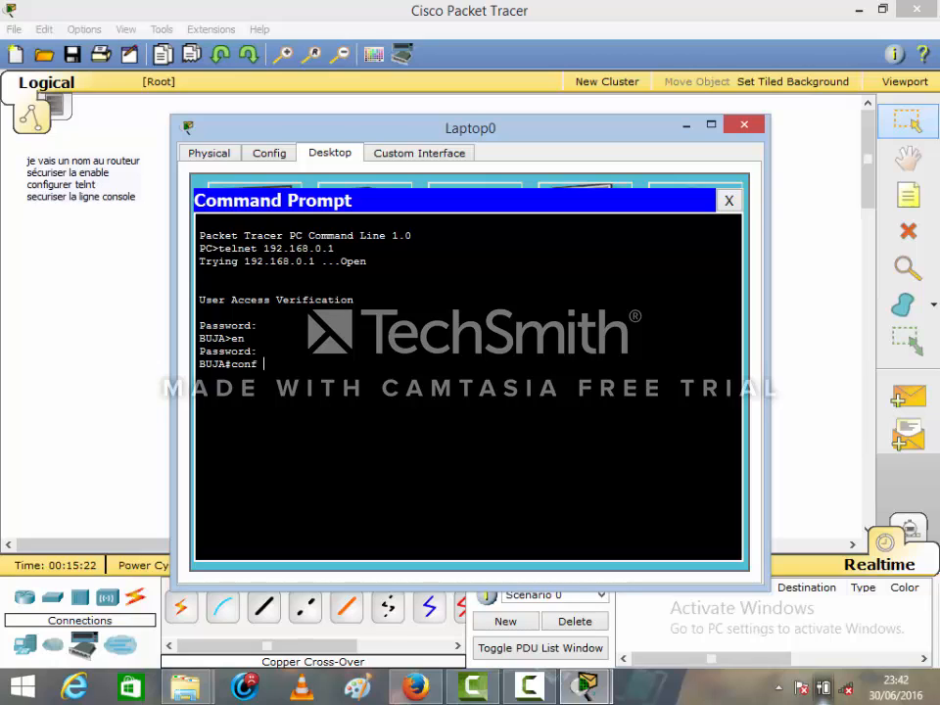
{"action": "type", "text": " t"}
{"action": "key", "text": "Return"}
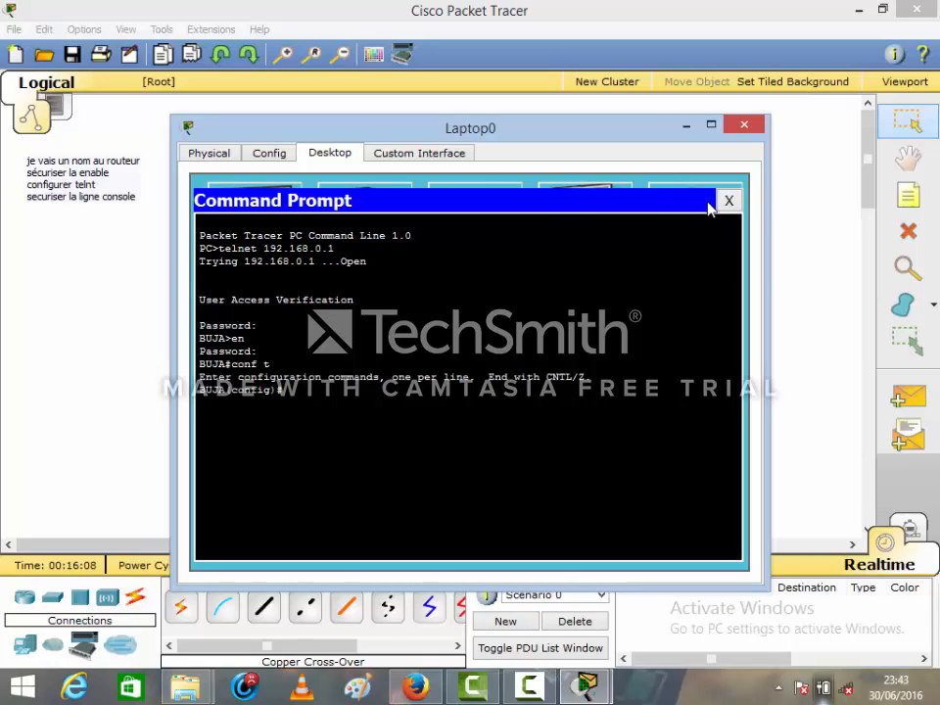
{"action": "left_click", "coordinate": [748, 128]}
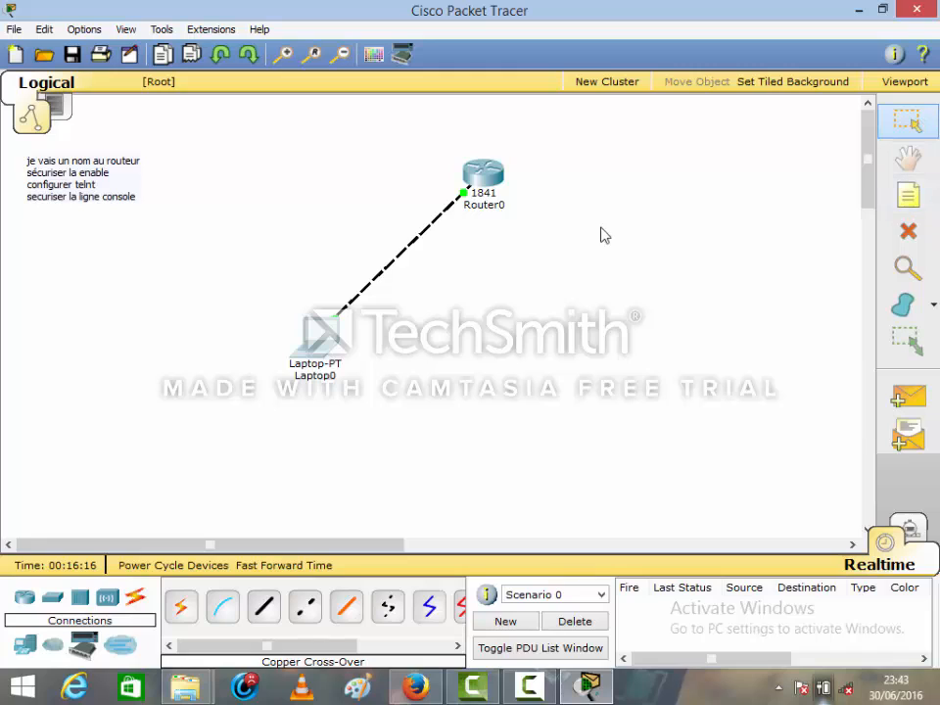
Connect Laptop0's RS 232 port to Router0's Console port with a console cable
{"action": "left_click", "coordinate": [222, 611]}
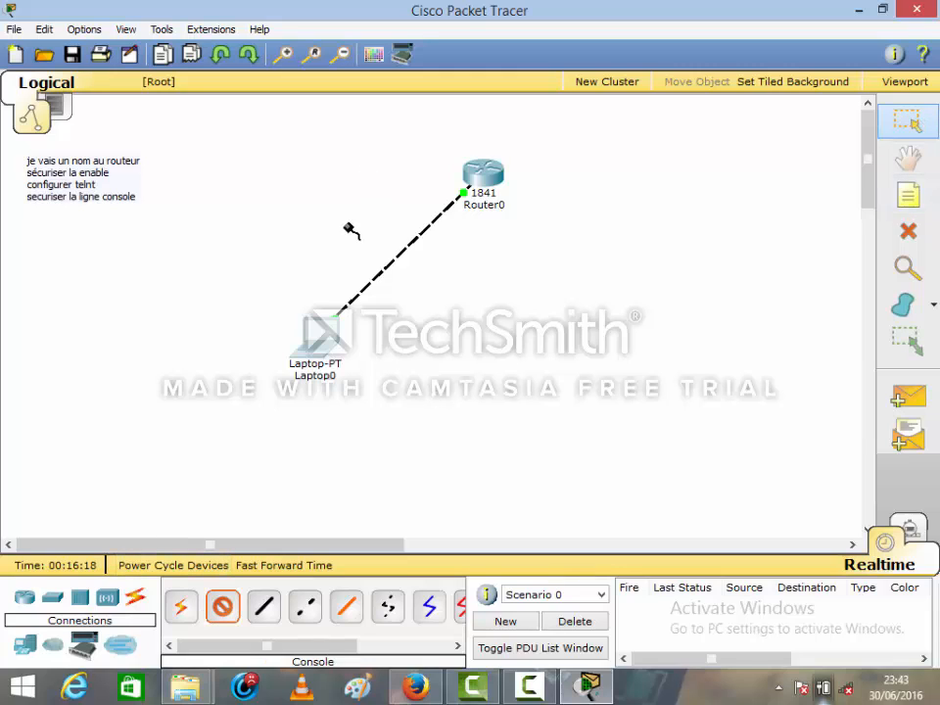
{"action": "left_click", "coordinate": [320, 330]}
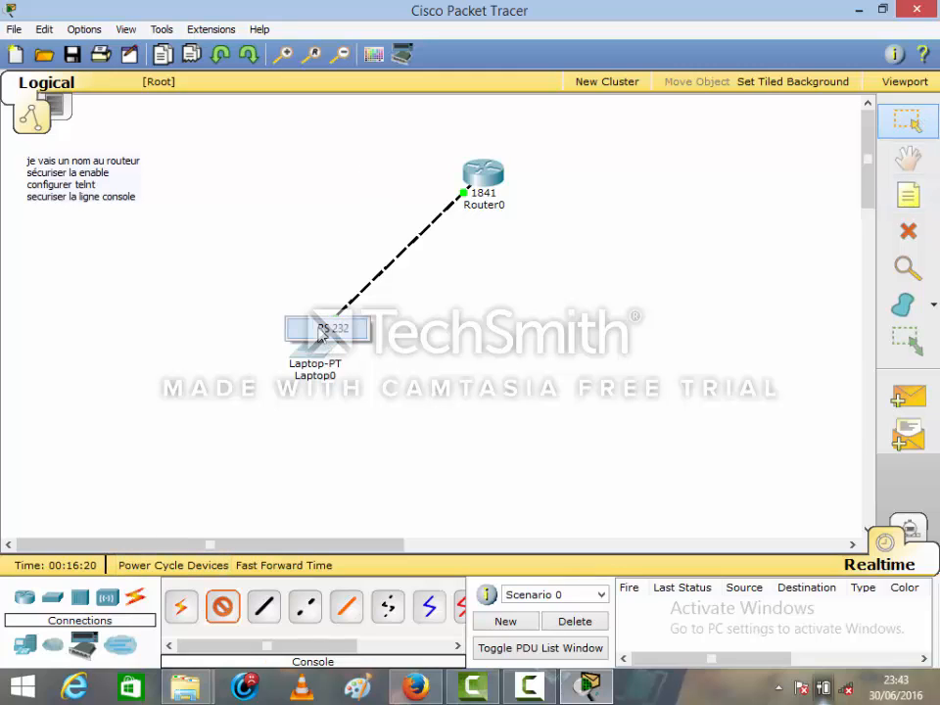
{"action": "left_click", "coordinate": [323, 330]}
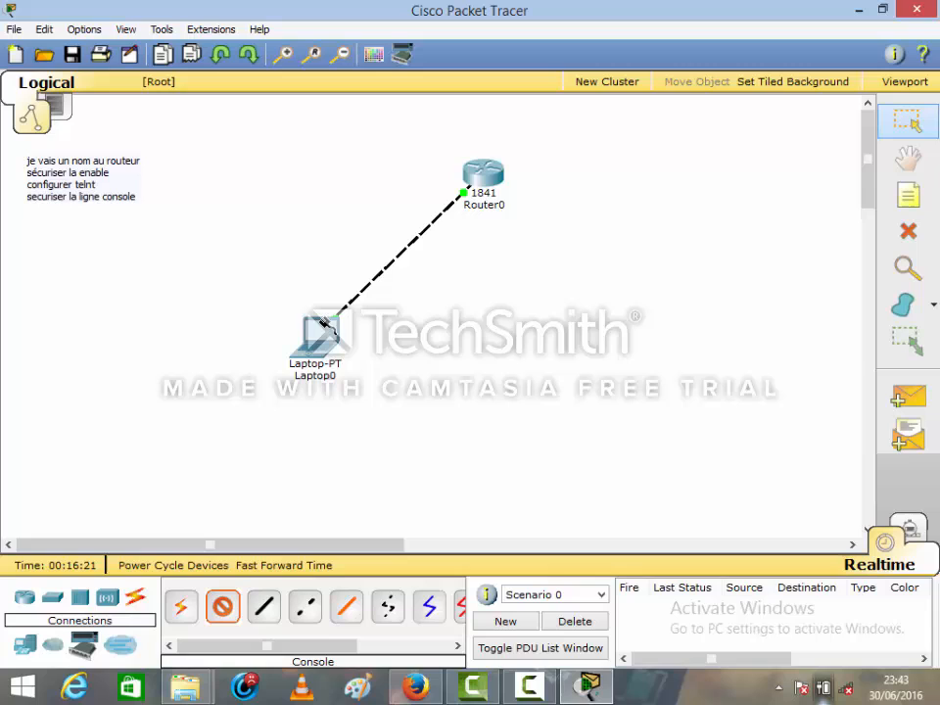
{"action": "left_click", "coordinate": [482, 171]}
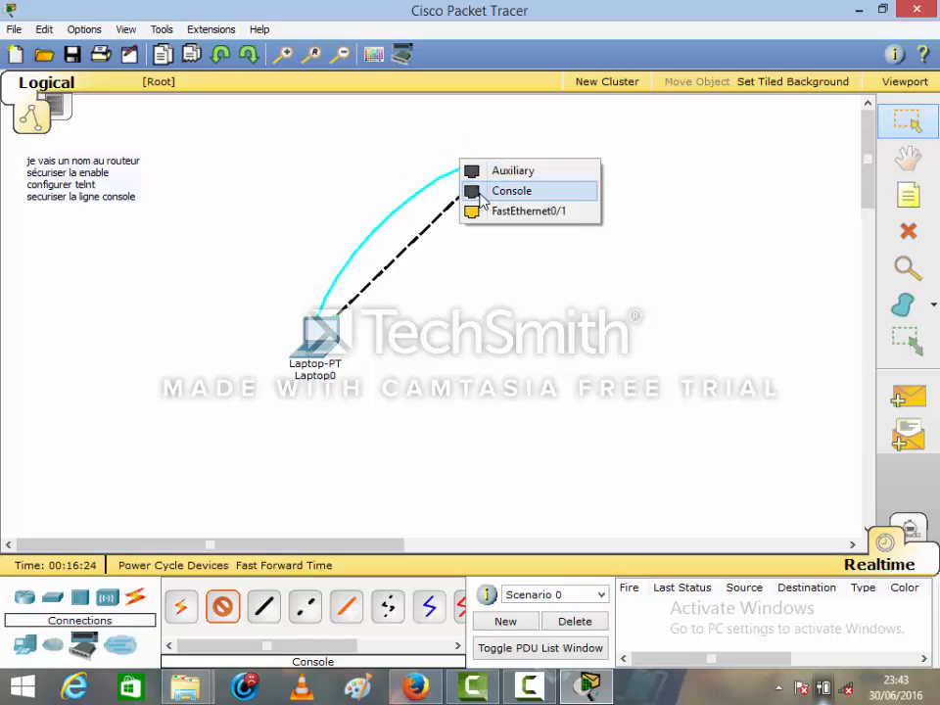
{"action": "left_click", "coordinate": [480, 196]}
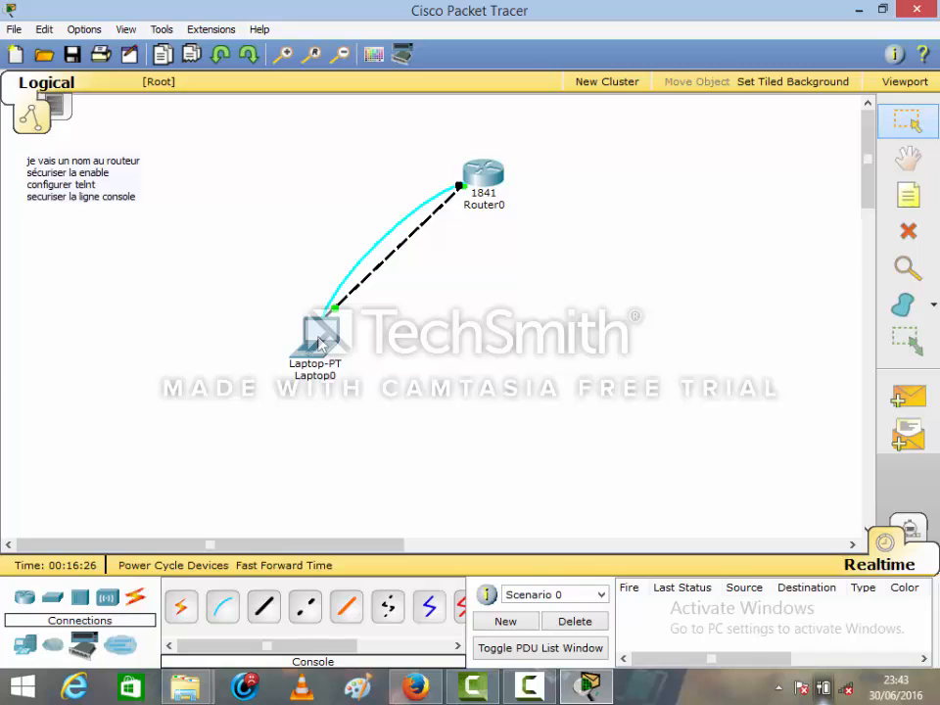
Open Laptop0's terminal with the default port settings and enter the router's global configuration mode
{"action": "left_click", "coordinate": [321, 342]}
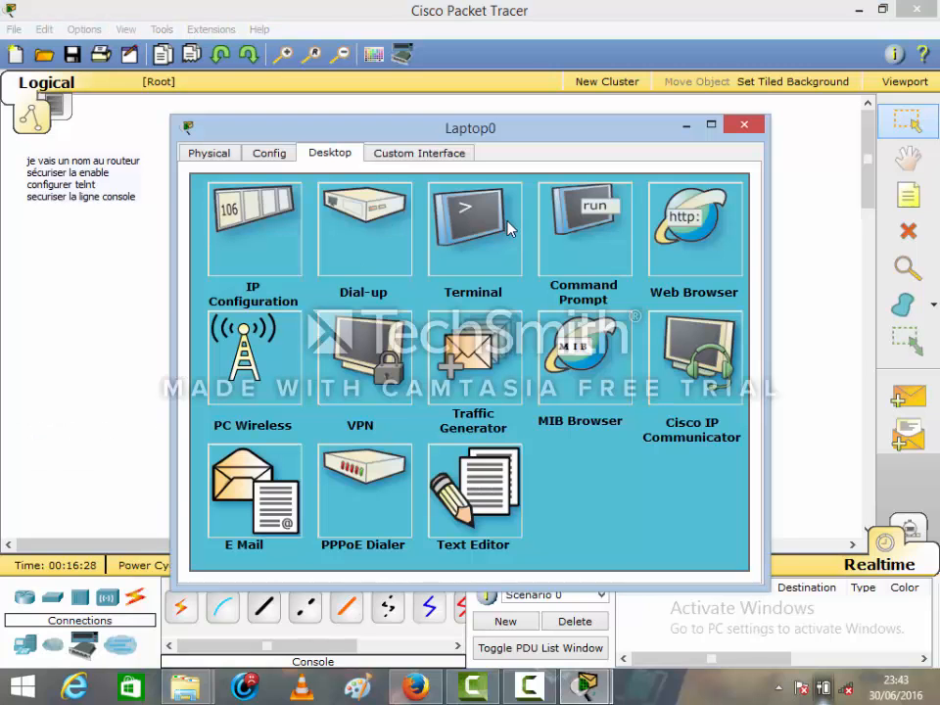
{"action": "left_click", "coordinate": [509, 228]}
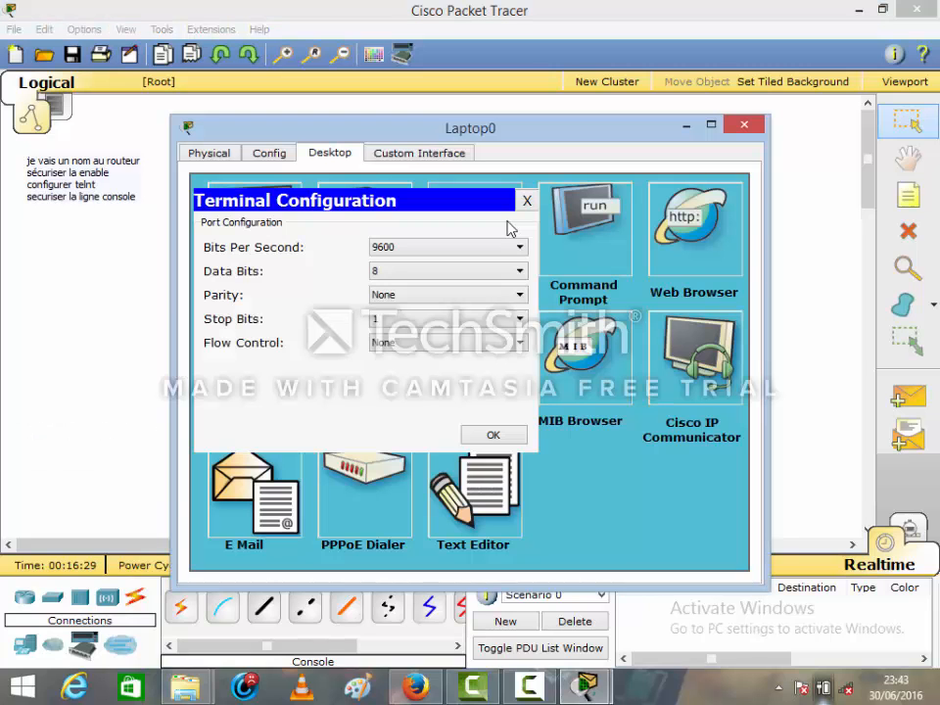
{"action": "left_click", "coordinate": [486, 437]}
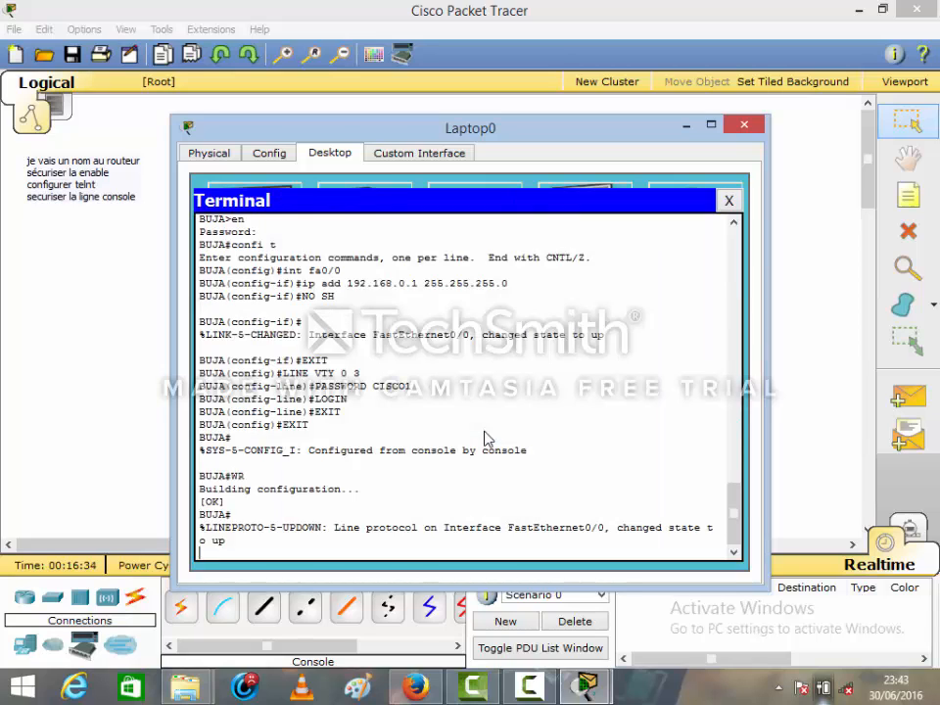
{"action": "key", "text": "Return"}
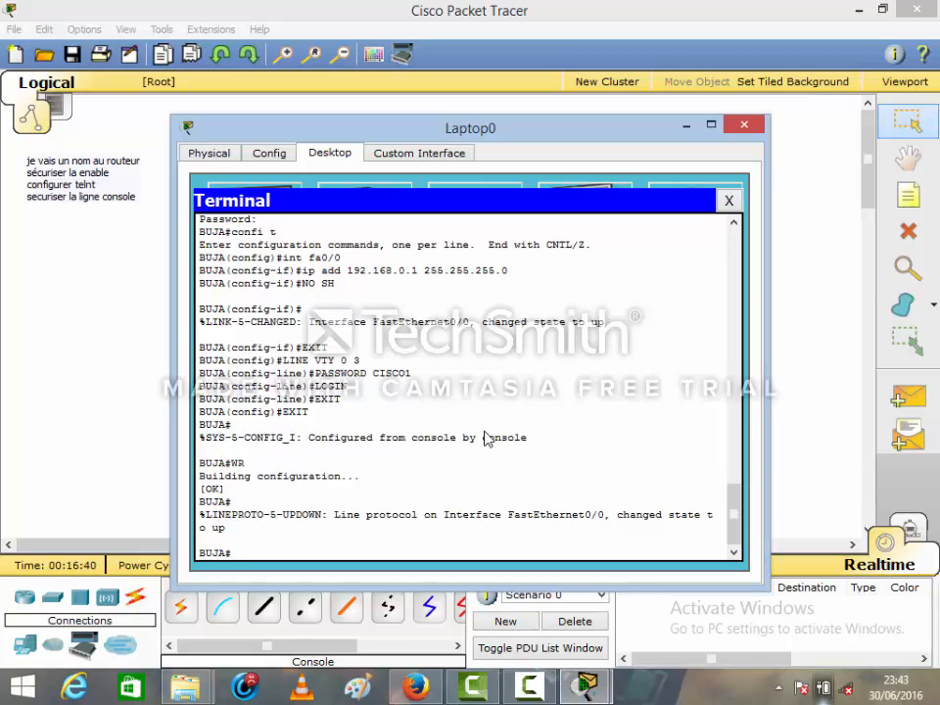
{"action": "type", "text": "confi t"}
{"action": "key", "text": "Return"}
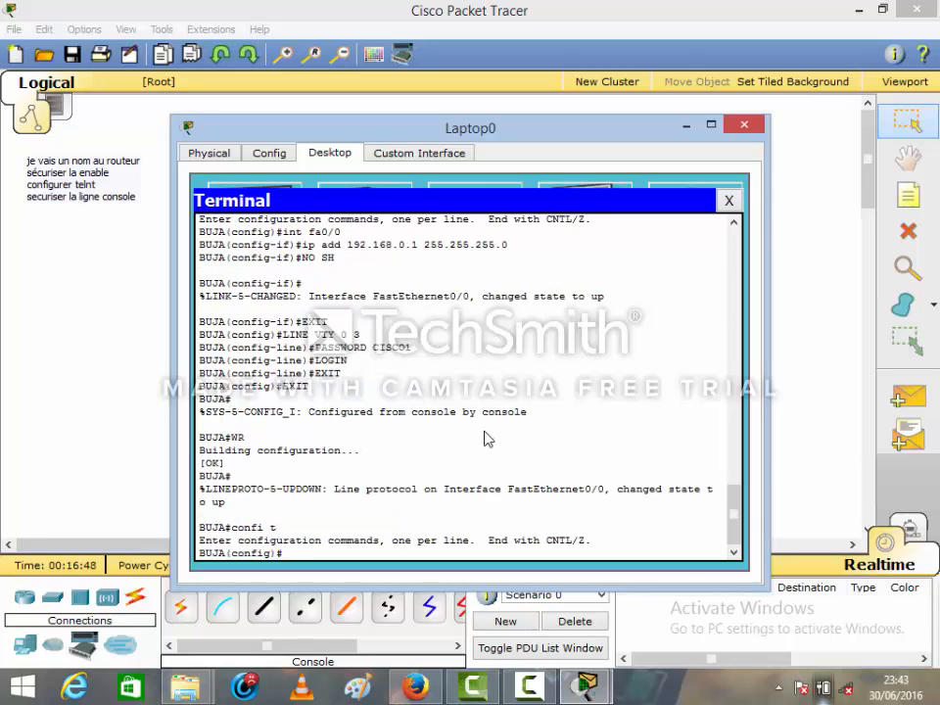
Enter configuration of line console 0 and set the console line password
{"action": "type", "text": "line console 0"}
{"action": "key", "text": "Return"}
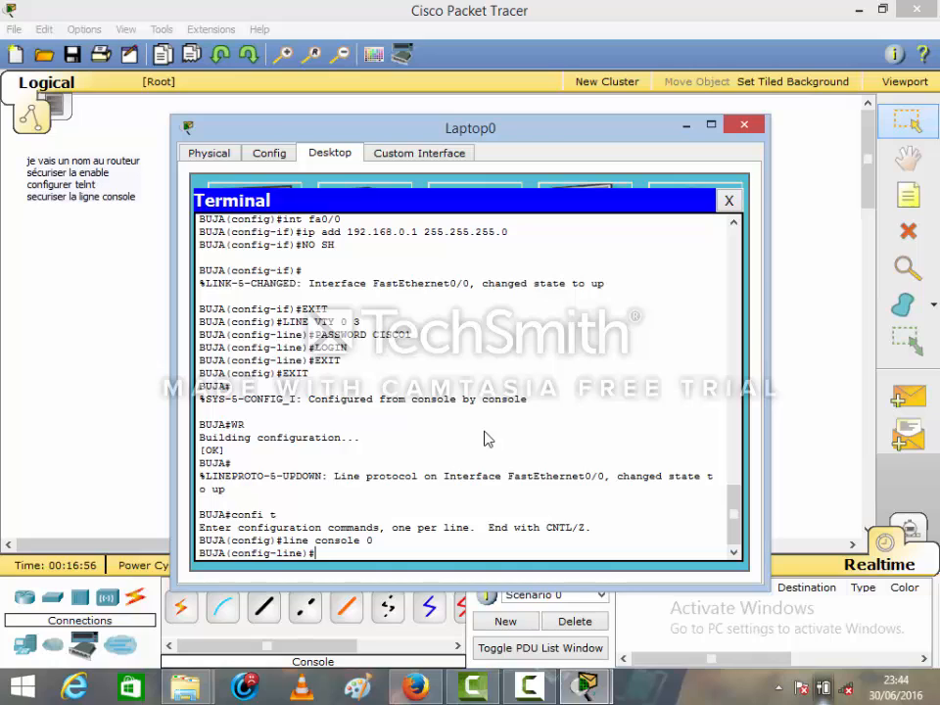
{"action": "type", "text": "password CISCO2"}
{"action": "key", "text": "Return"}
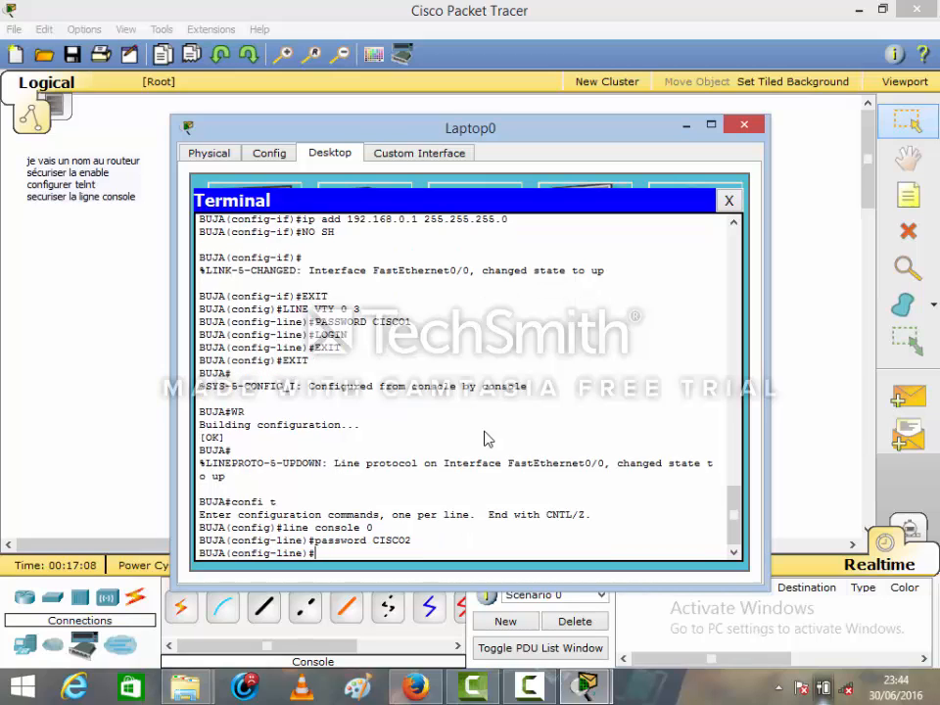
Leave configuration mode and save the router's configuration with the write command
{"action": "type", "text": "end"}
{"action": "key", "text": "Return"}
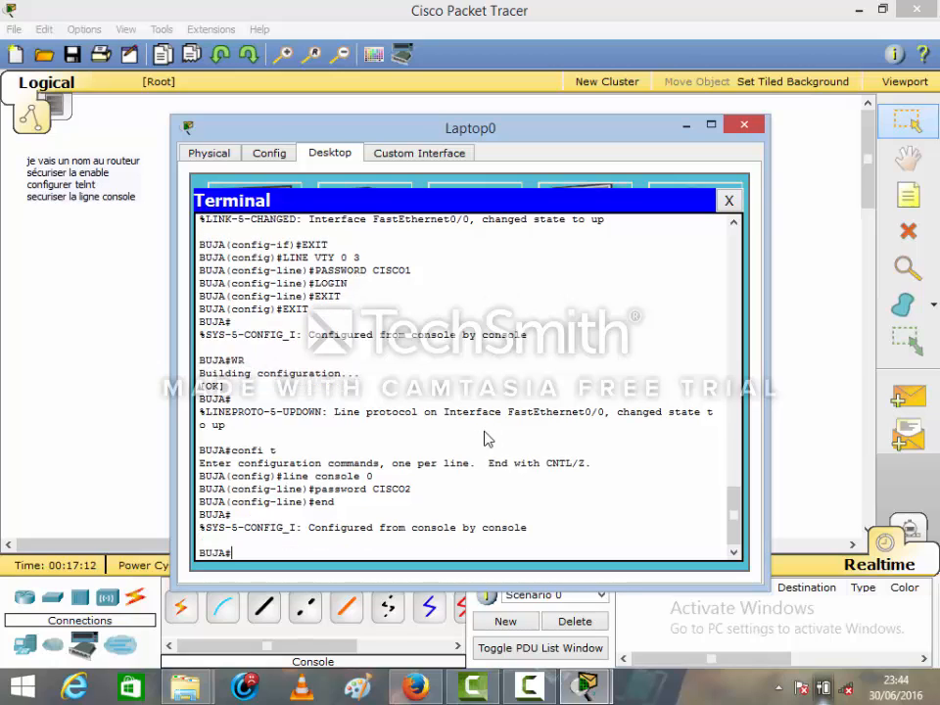
{"action": "type", "text": "write"}
{"action": "key", "text": "Return"}
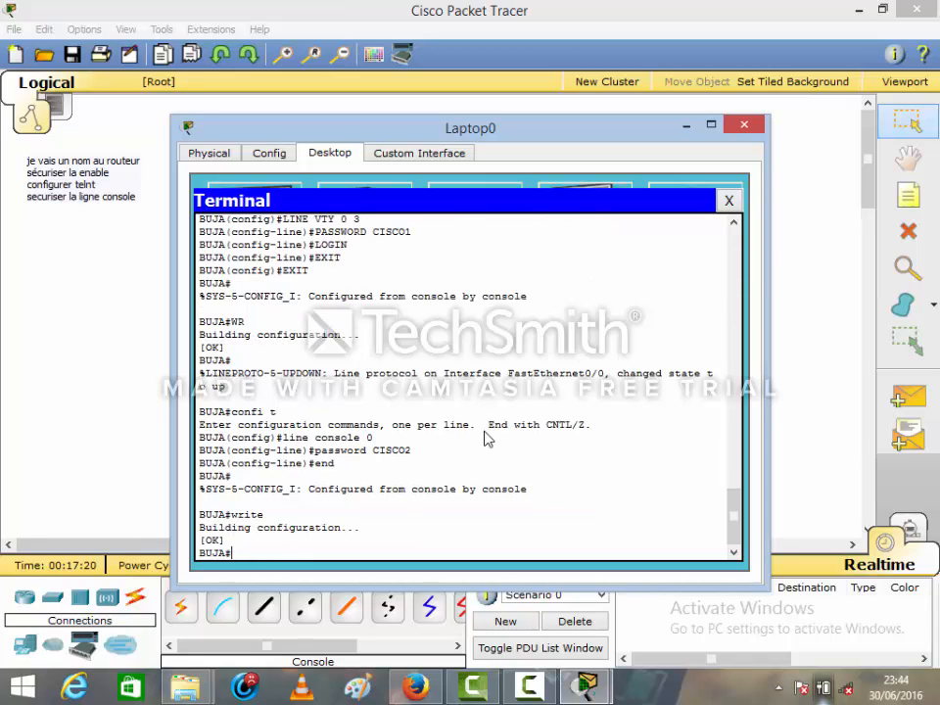
Exit and restart the console session to test its login, and reopen Laptop0's terminal with the default port settings
{"action": "type", "text": "exit"}
{"action": "key", "text": "Return"}
{"action": "key", "text": "Return"}
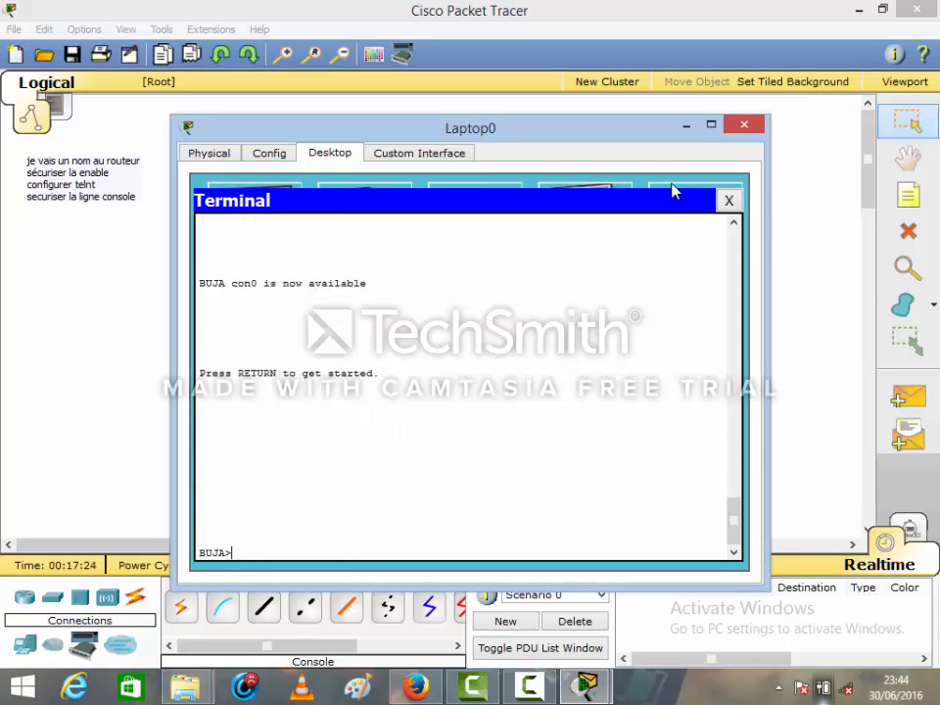
{"action": "left_click", "coordinate": [728, 208]}
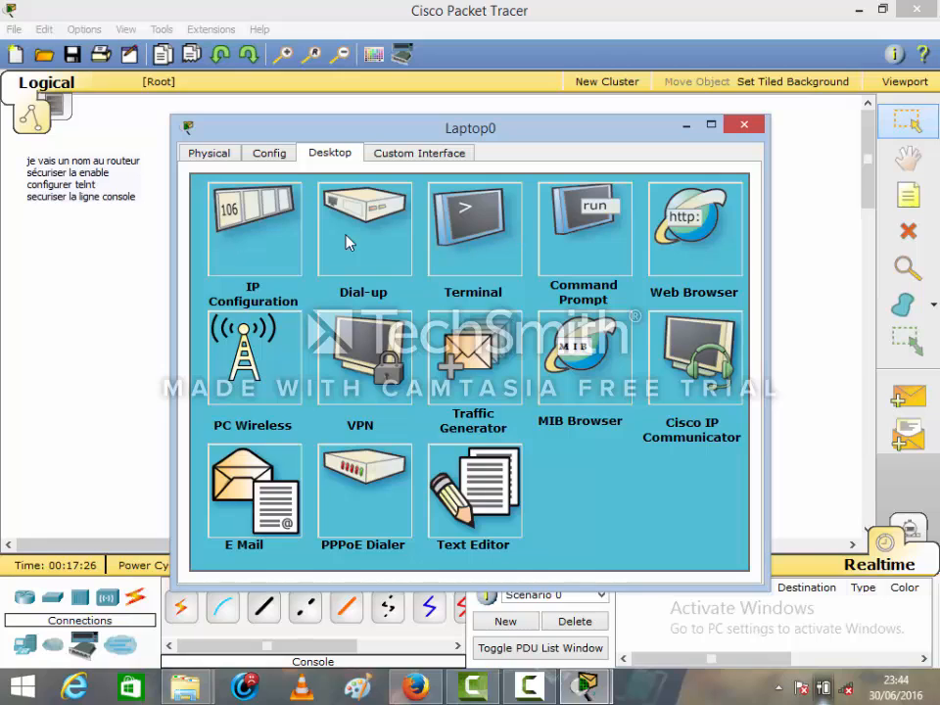
{"action": "left_click", "coordinate": [495, 269]}
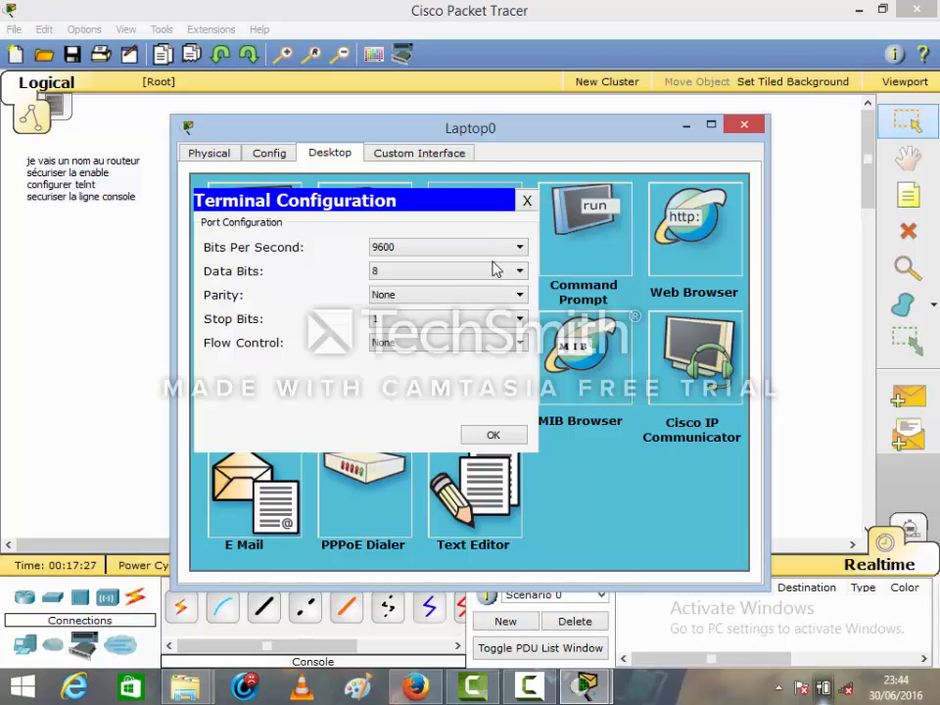
{"action": "left_click", "coordinate": [485, 437]}
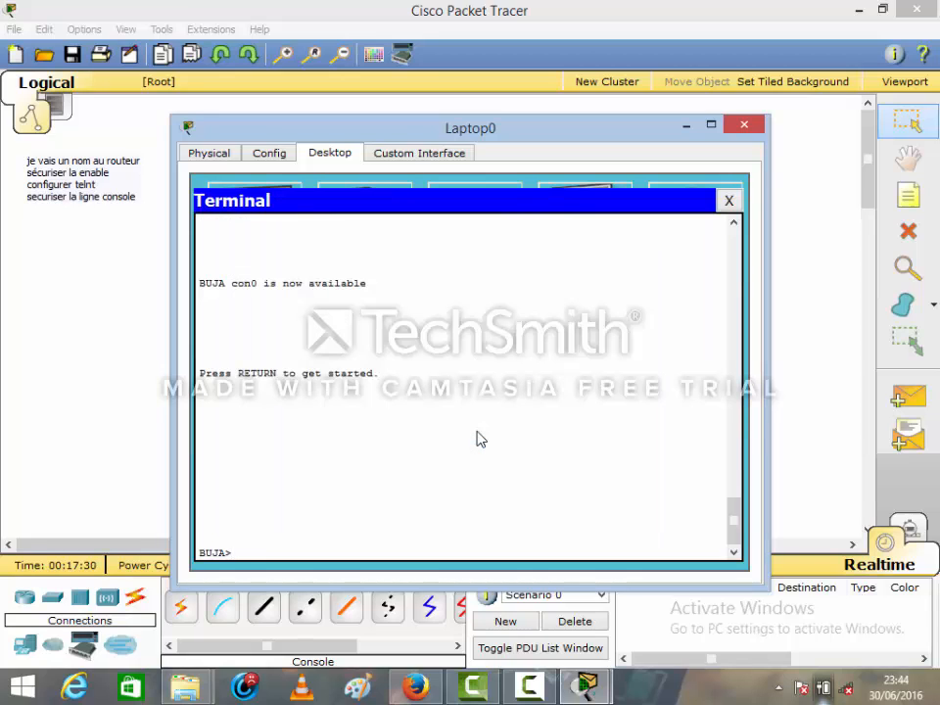
Test the console login again by exiting, reopening the terminal and restarting the session, and close Laptop0's window
{"action": "type", "text": "exit"}
{"action": "key", "text": "Return"}
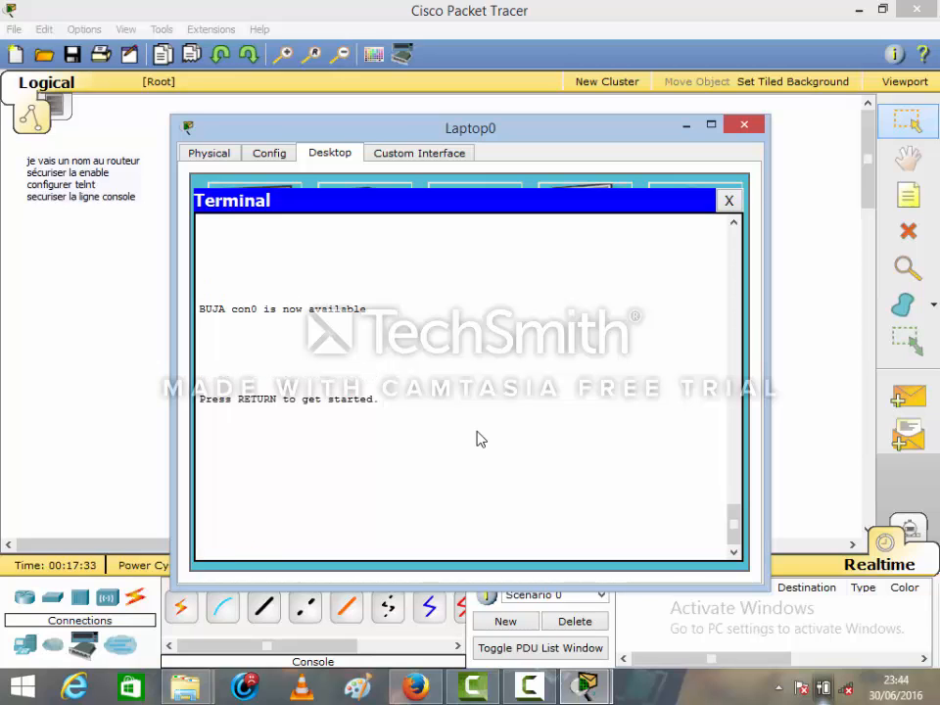
{"action": "left_click", "coordinate": [729, 202]}
{"action": "left_click", "coordinate": [450, 248]}
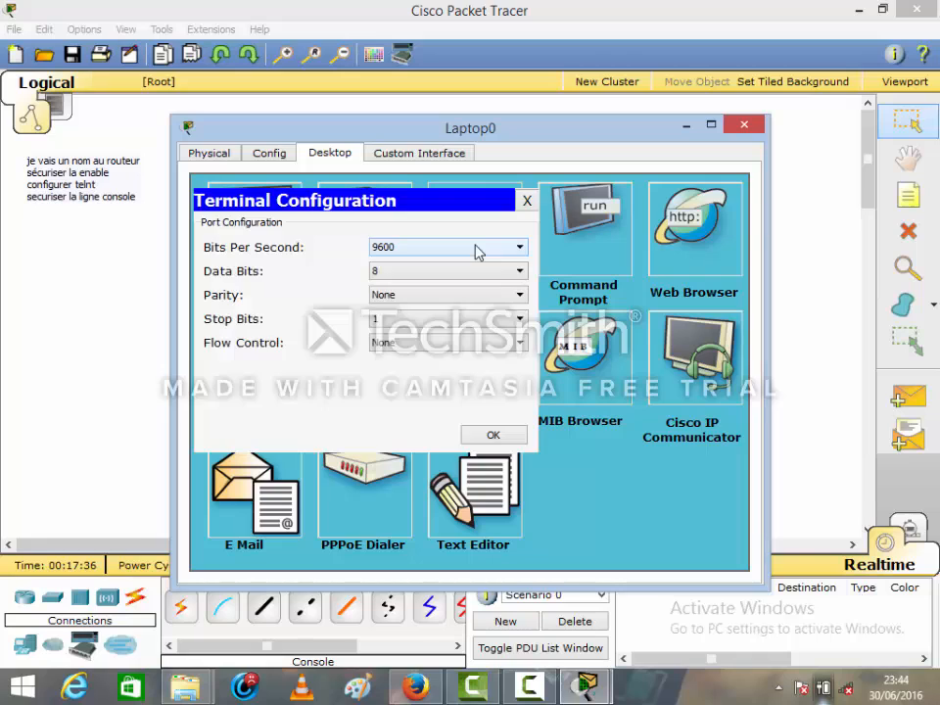
{"action": "left_click", "coordinate": [494, 436]}
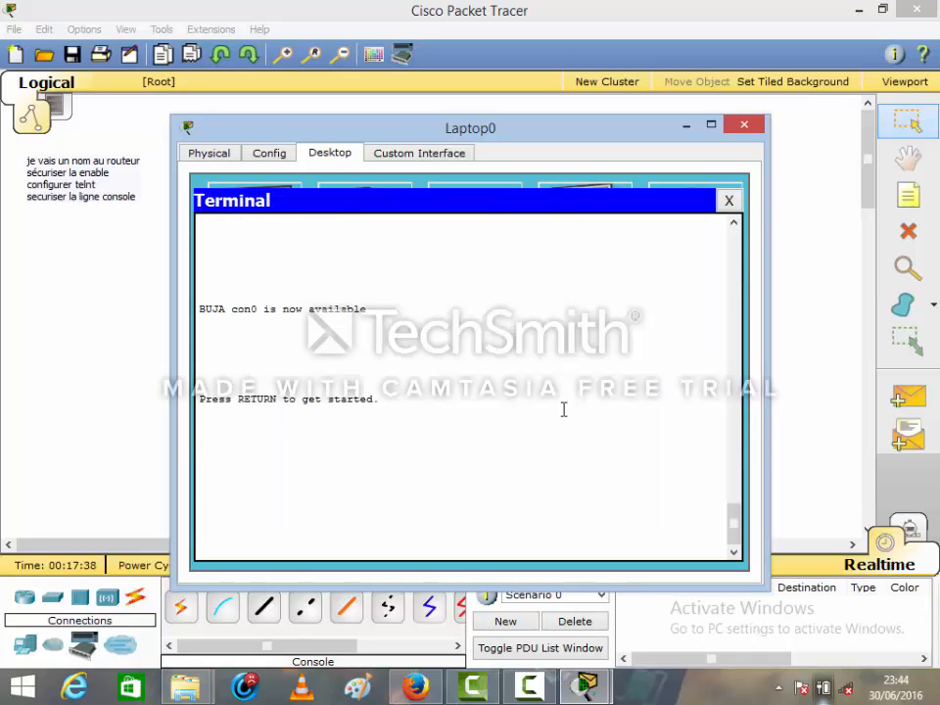
{"action": "key", "text": "Return"}
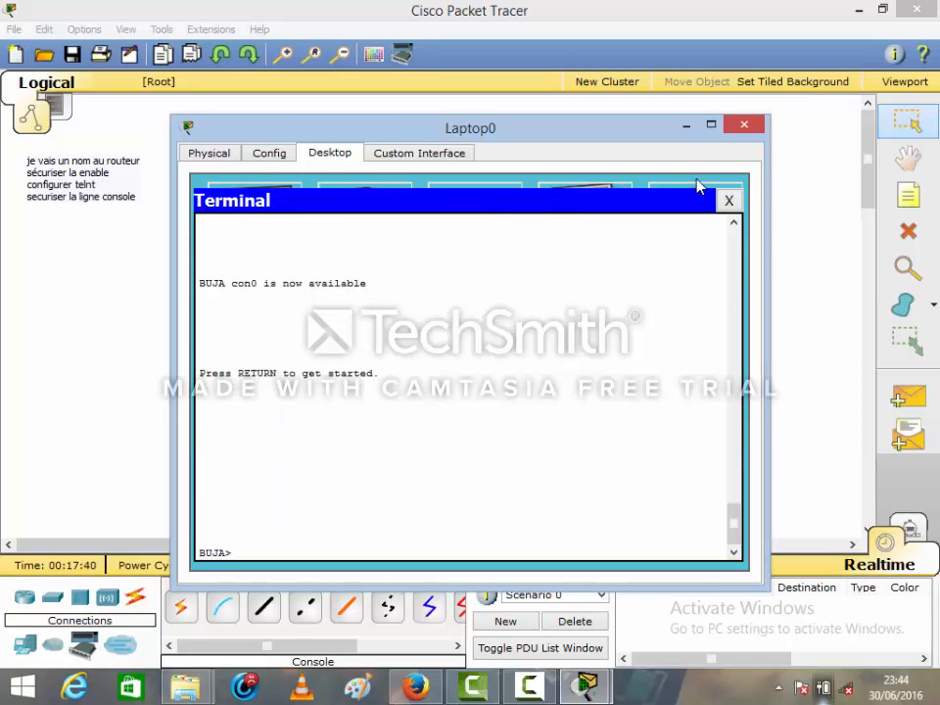
{"action": "left_click", "coordinate": [726, 200]}
{"action": "left_click", "coordinate": [744, 124]}
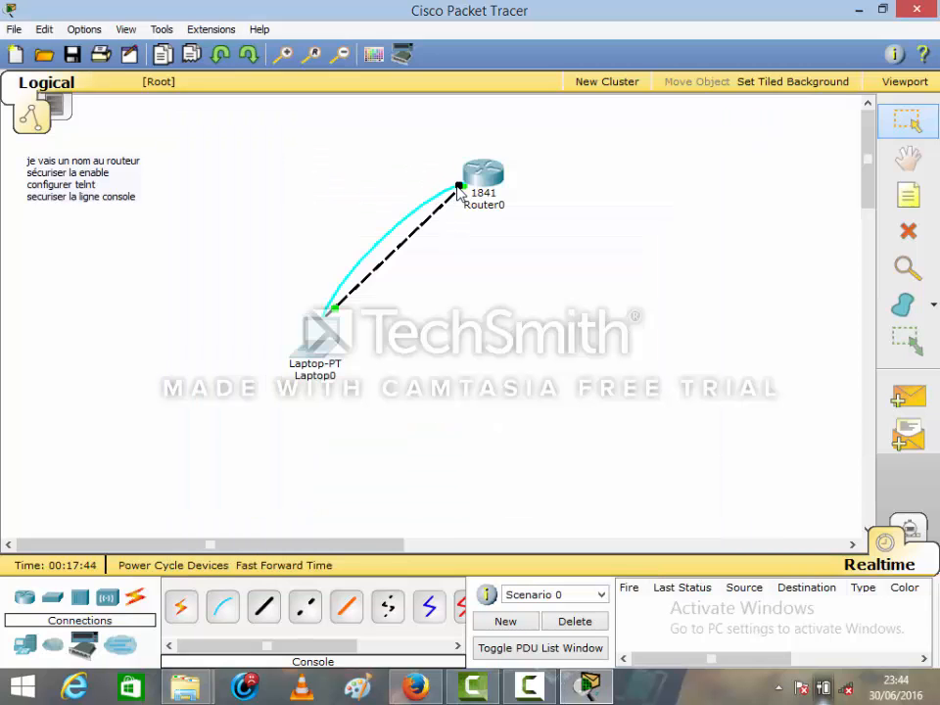
Reattach the router end of the console cable to Router0's Console port
{"action": "left_click", "coordinate": [459, 188]}
{"action": "mouse_move", "coordinate": [459, 187]}
{"action": "left_mouse_down"}
{"action": "mouse_move", "coordinate": [420, 204]}
{"action": "mouse_move", "coordinate": [474, 184]}
{"action": "left_mouse_up"}
{"action": "left_click", "coordinate": [474, 184]}
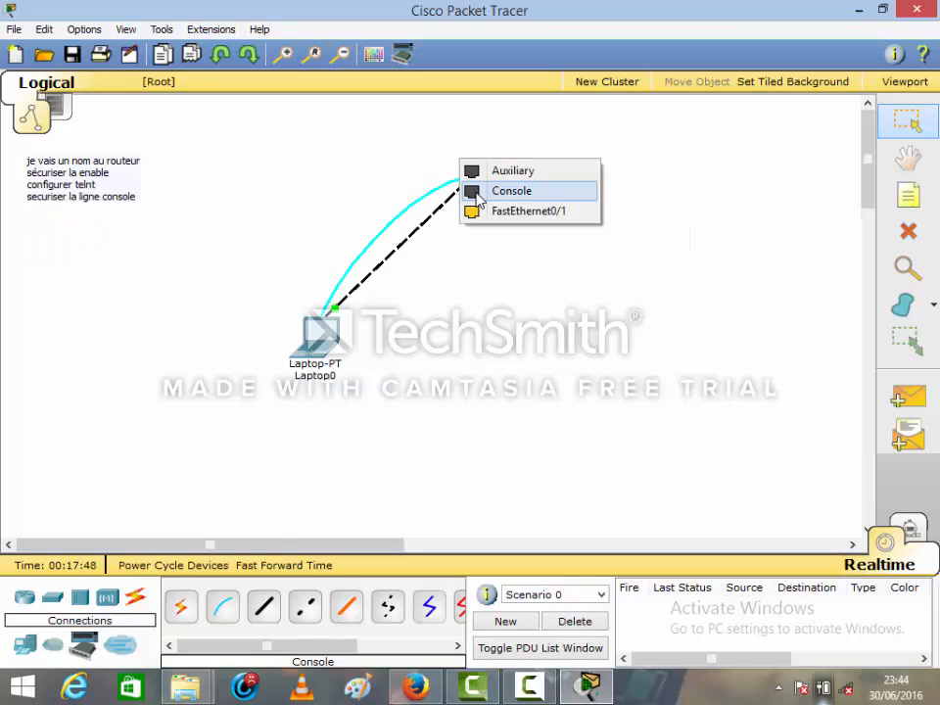
{"action": "left_click", "coordinate": [482, 191]}
Open Laptop0's terminal with the default port settings and enter privileged mode with enable and the enable password
{"action": "left_click", "coordinate": [319, 336]}
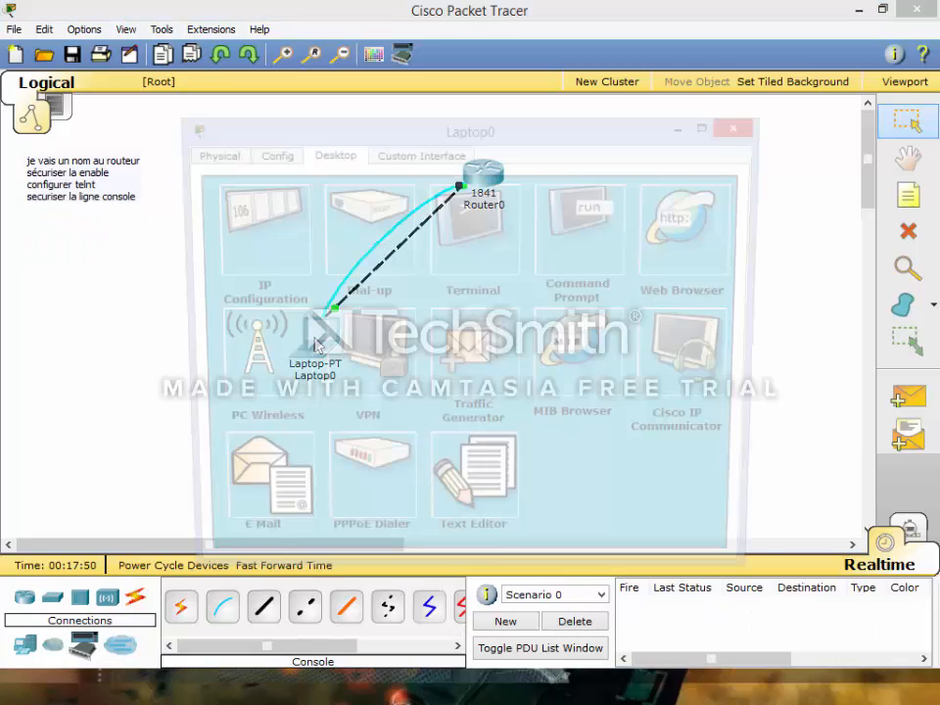
{"action": "left_click", "coordinate": [462, 268]}
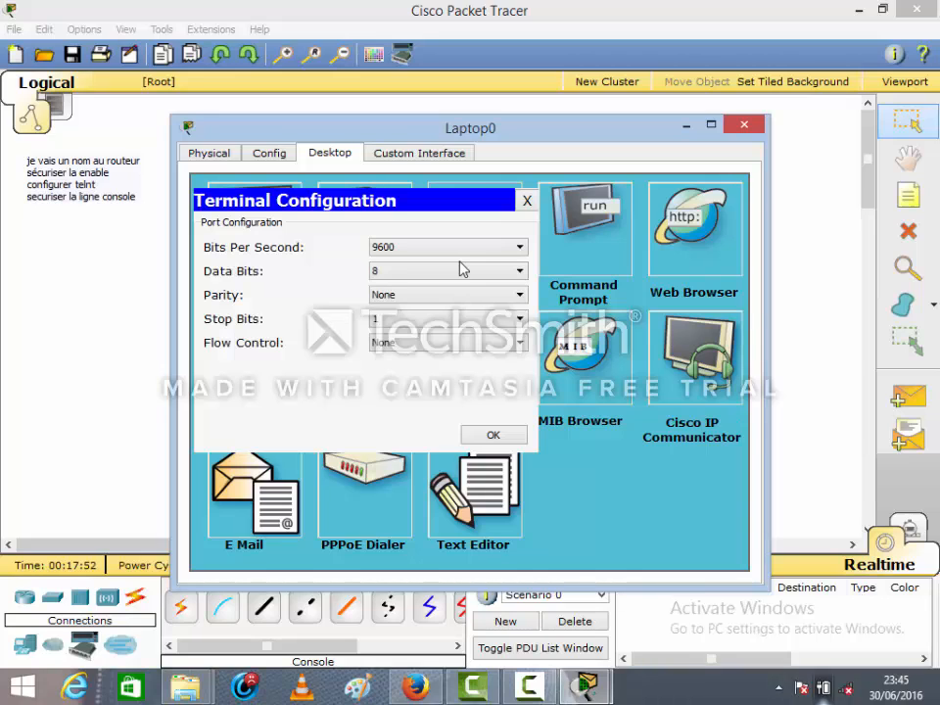
{"action": "left_click", "coordinate": [493, 435]}
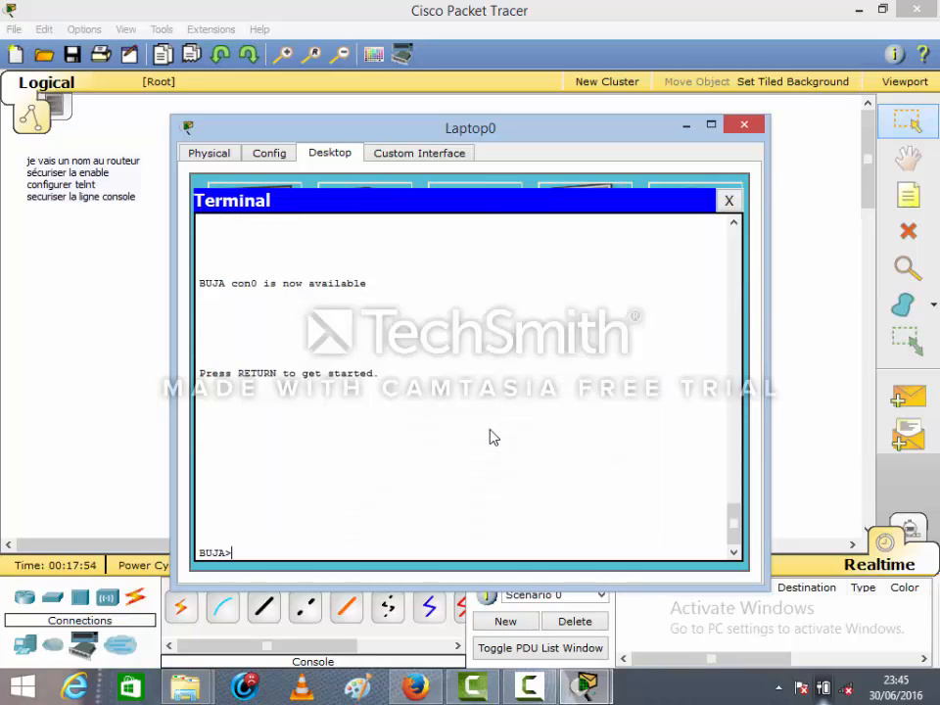
{"action": "type", "text": "en"}
{"action": "type", "text": "able"}
{"action": "key", "text": "Return"}
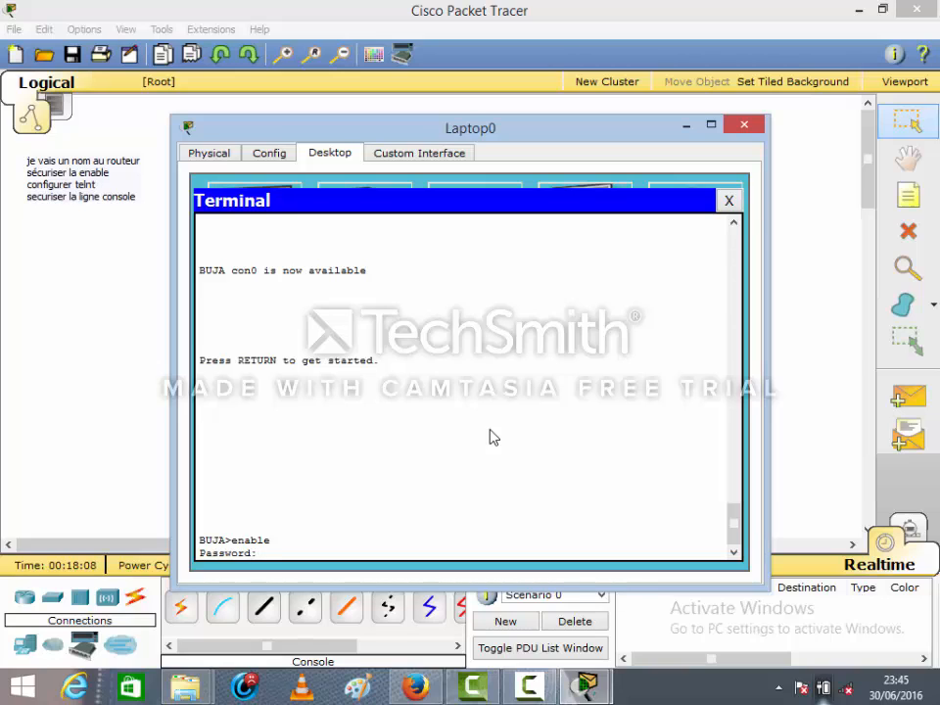
{"action": "key", "text": "Return"}
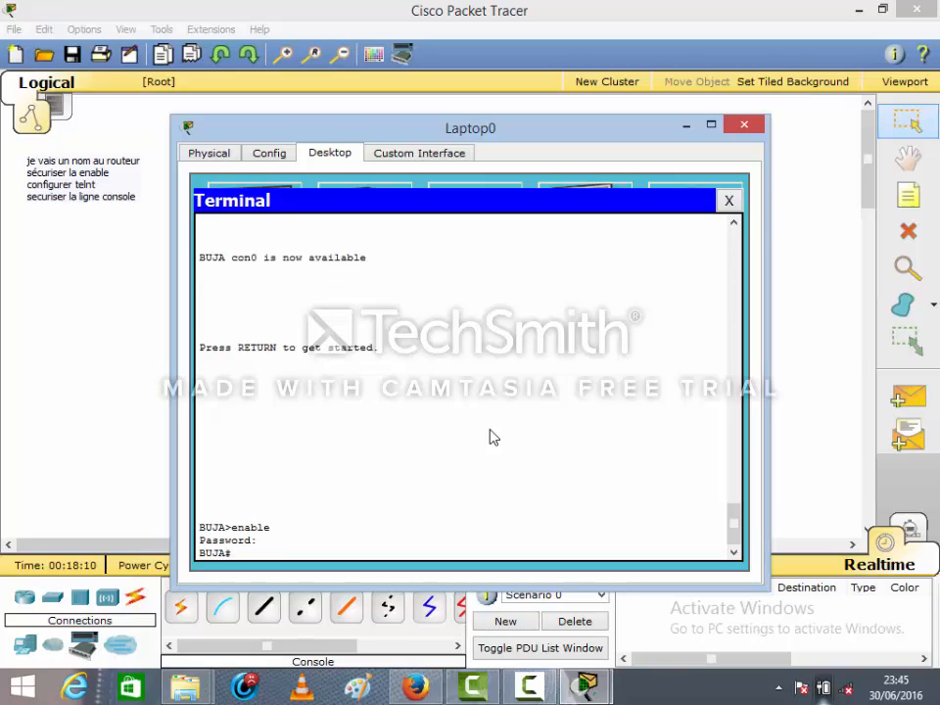
Enter global configuration mode and open the configuration of line console 0
{"action": "type", "text": "confit"}
{"action": "key", "text": "BackSpace"}
{"action": "type", "text": "t"}
{"action": "key", "text": "Return"}
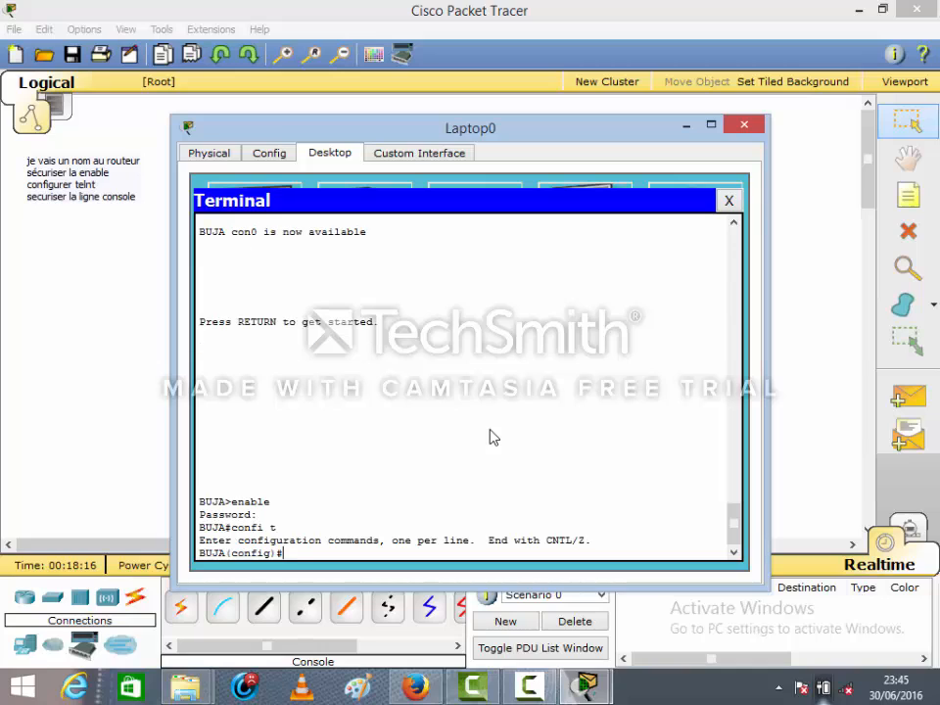
{"action": "type", "text": "line console 0"}
{"action": "key", "text": "Return"}
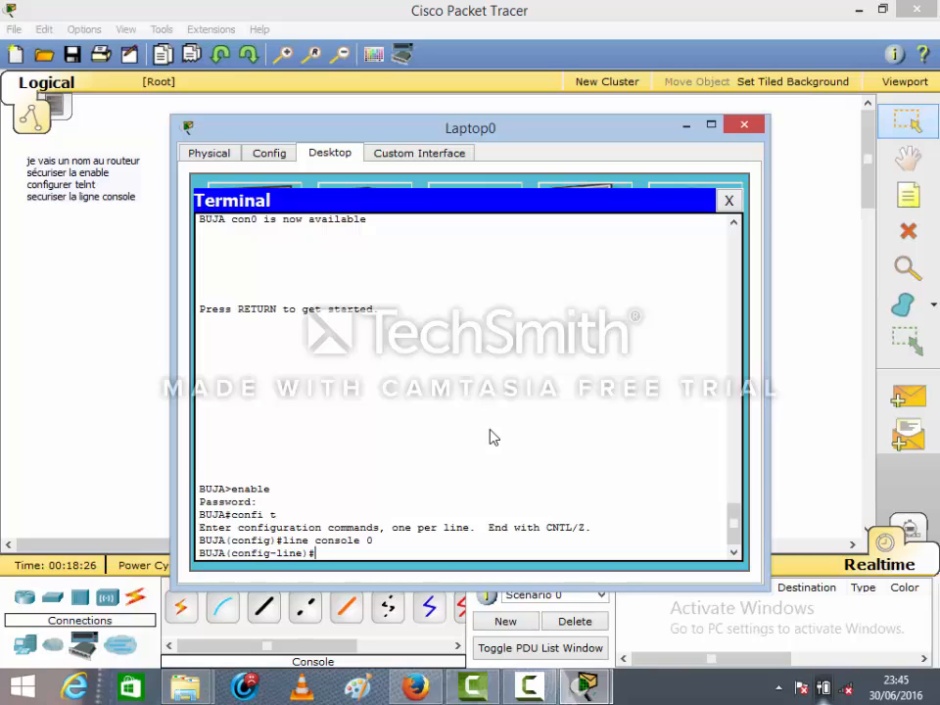
Set the console line password and require it at connection with the login command
{"action": "type", "text": "password CISCO2"}
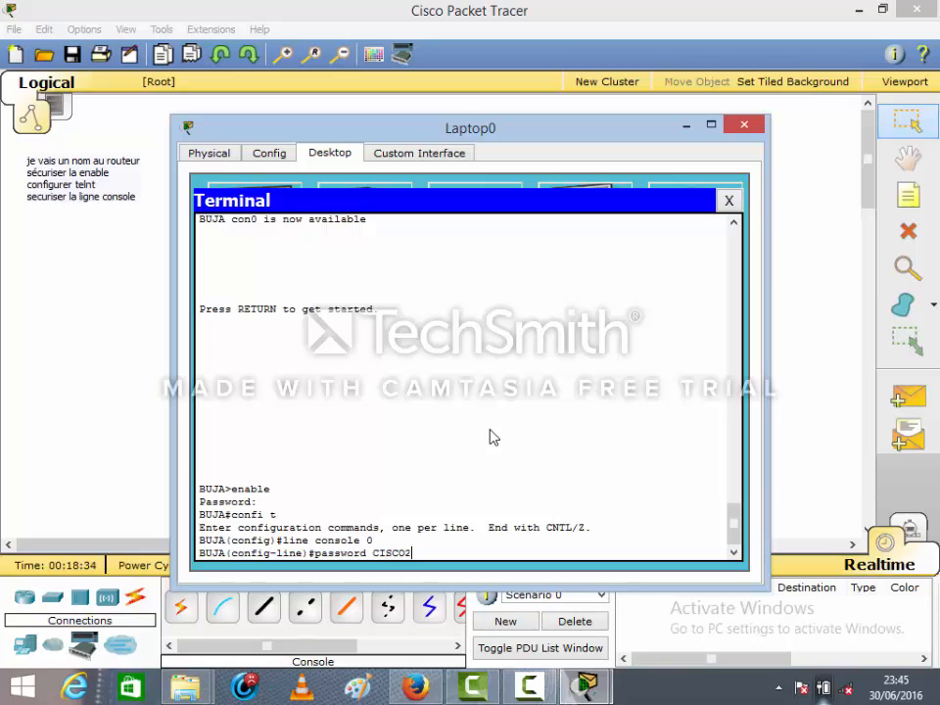
{"action": "key", "text": "Return"}
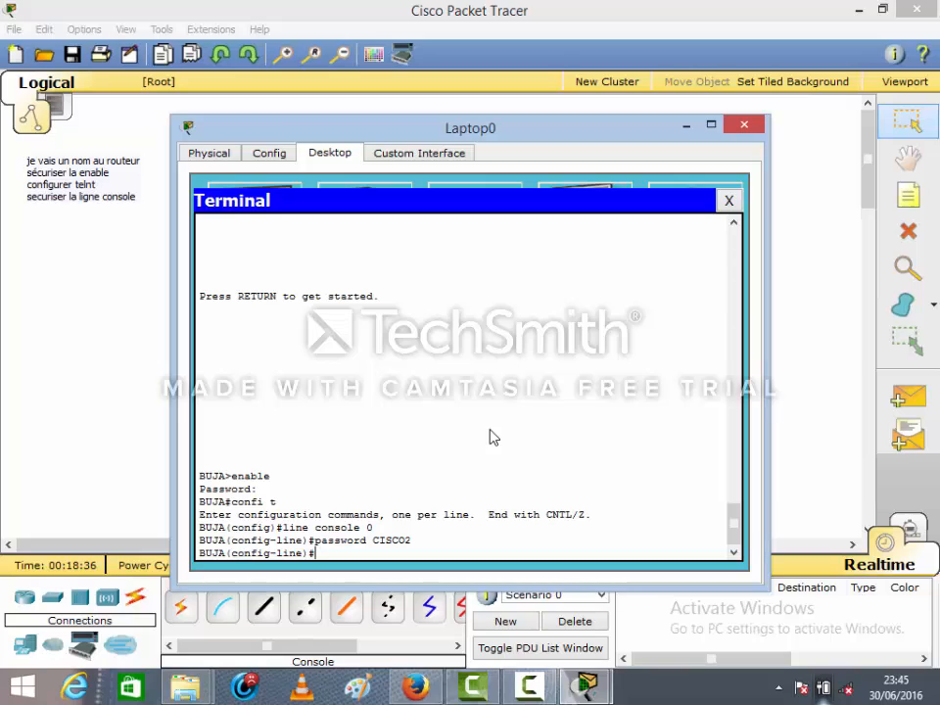
{"action": "type", "text": "login"}
{"action": "key", "text": "Return"}
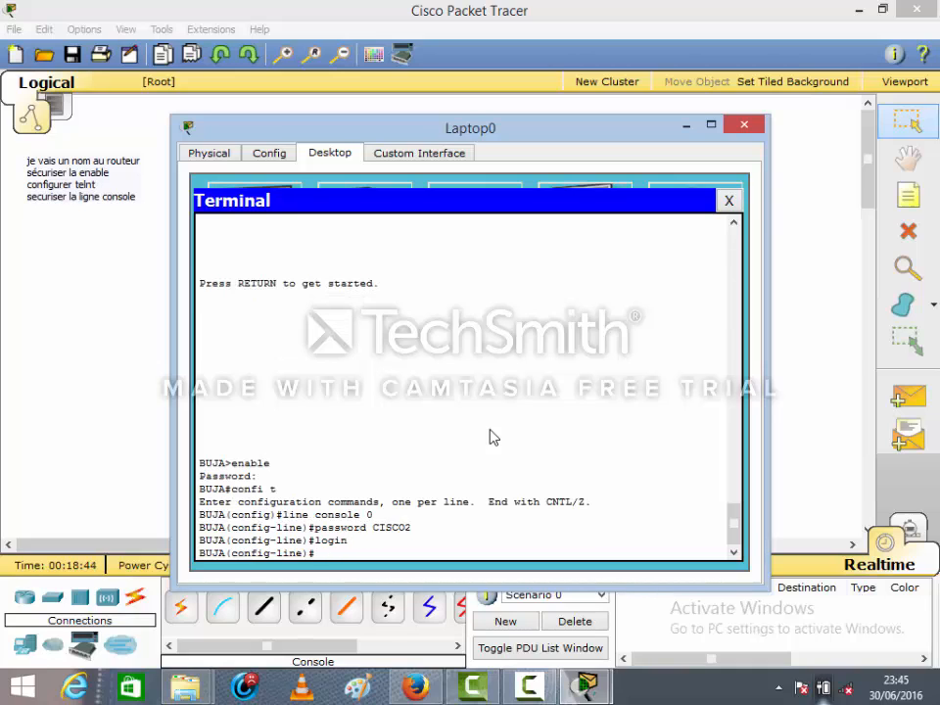
Leave configuration mode with end and save the router's configuration with wr
{"action": "type", "text": "end"}
{"action": "key", "text": "Return"}
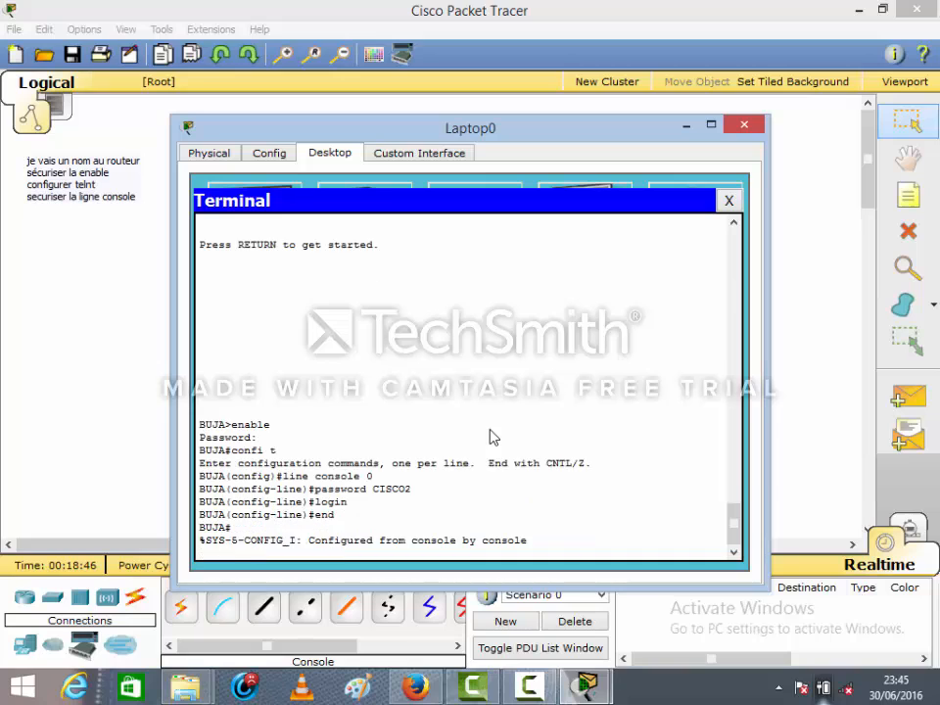
{"action": "key", "text": "Return"}
{"action": "type", "text": "wr"}
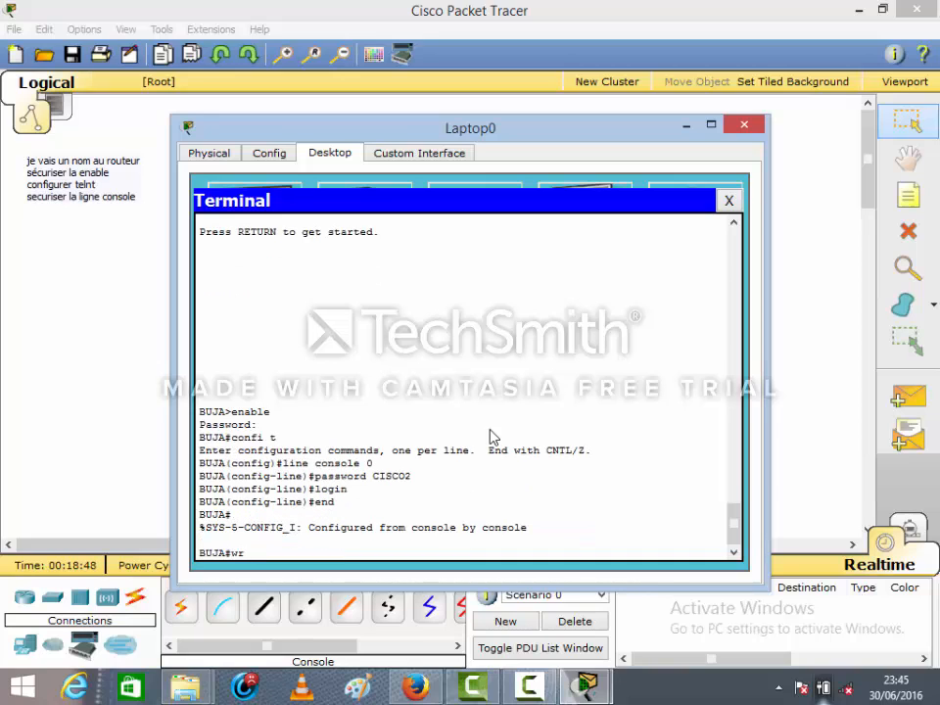
{"action": "key", "text": "Return"}
Exit the console session and restart it to test the password-protected login
{"action": "type", "text": "e"}
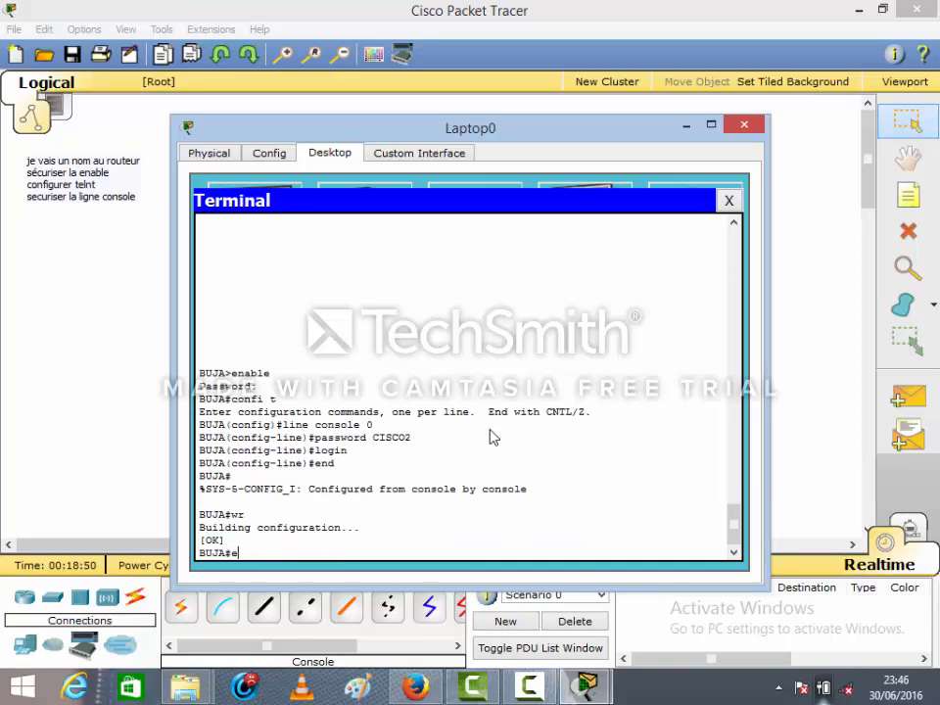
{"action": "type", "text": "xit"}
{"action": "key", "text": "Return"}
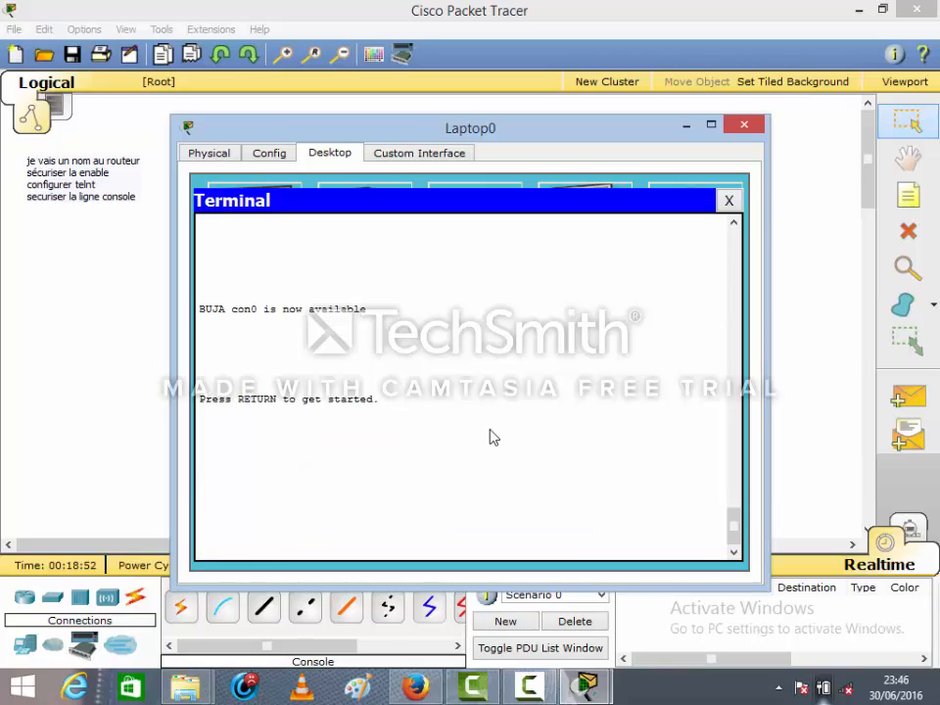
{"action": "key", "text": "Return"}
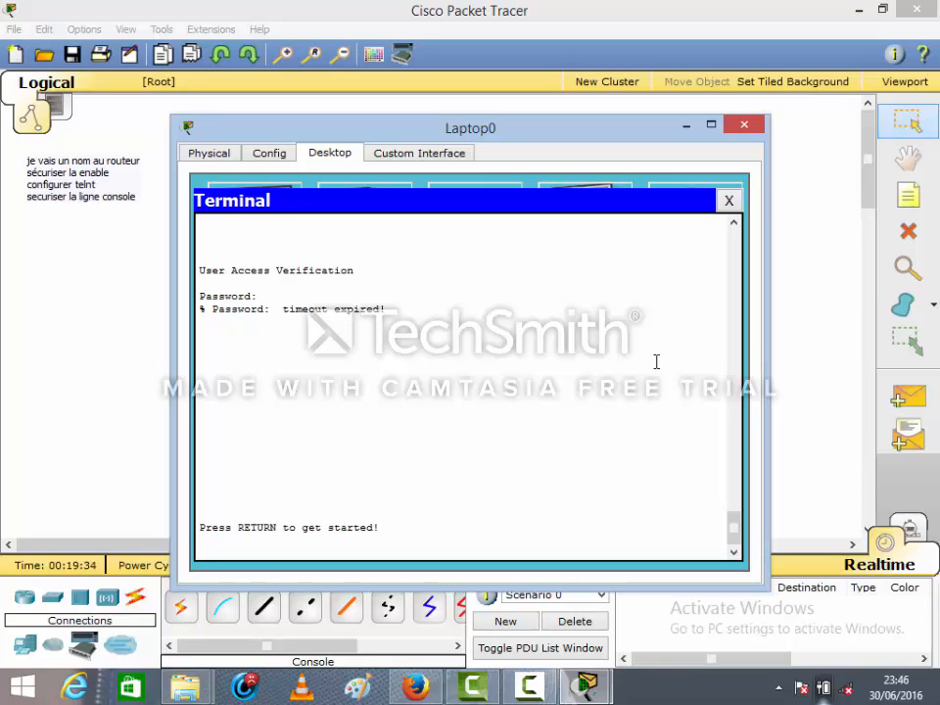
{"action": "left_click", "coordinate": [530, 687]}
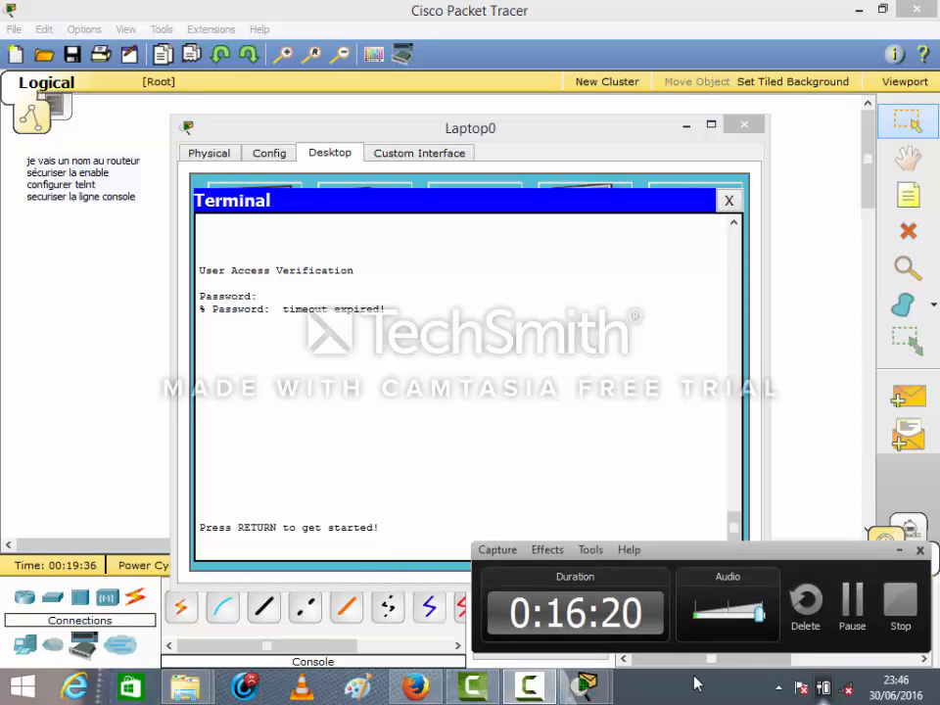